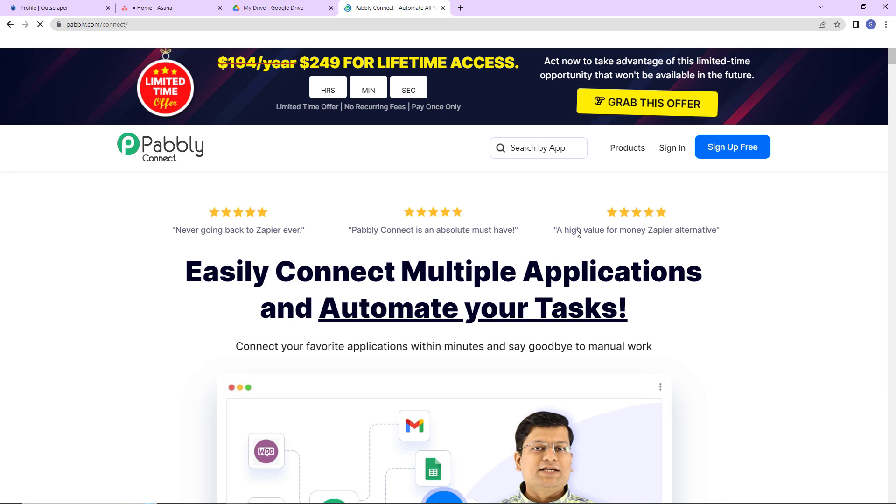
Sign in to Pabbly Connect and create a workflow named "Create Asana Task on Completion of Outscraper Task"
left_click(679, 152)
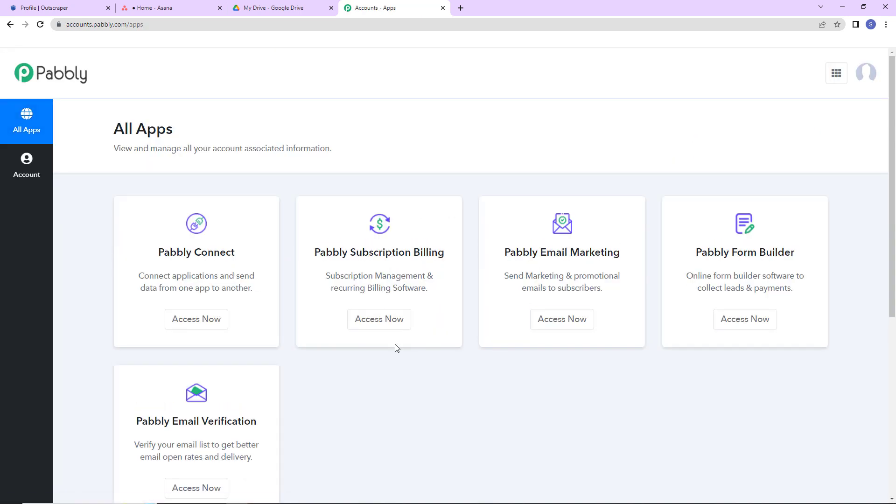
left_click(208, 322)
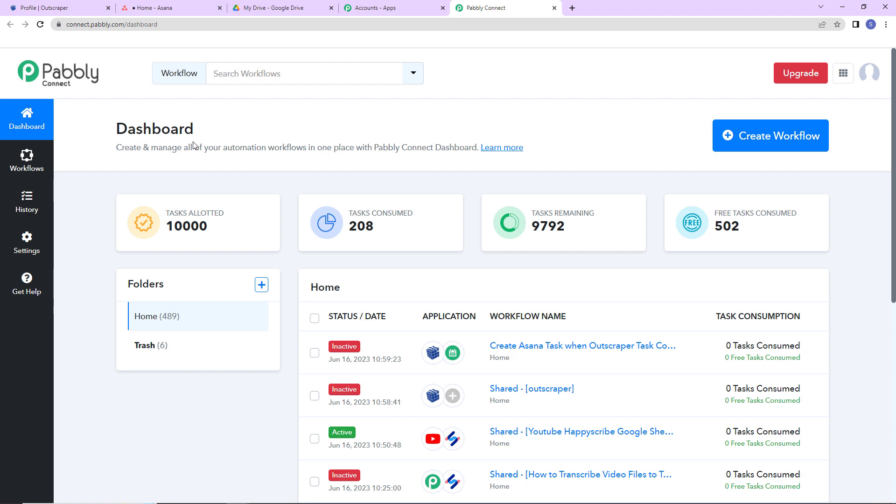
left_click(792, 145)
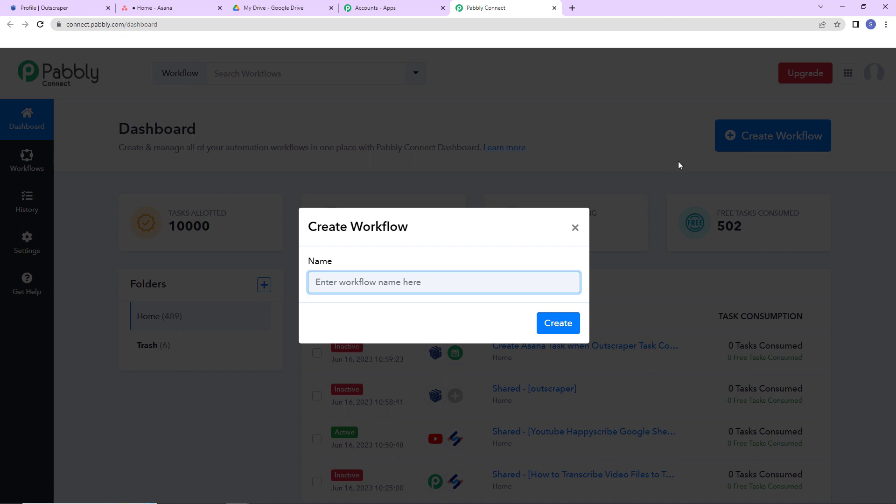
type("Create Asana Task on Completion of Outscraper Task")
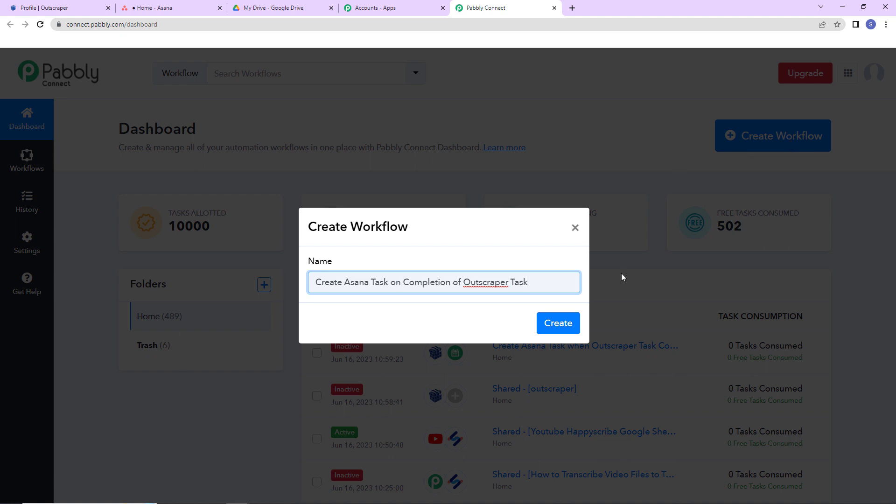
left_click(556, 331)
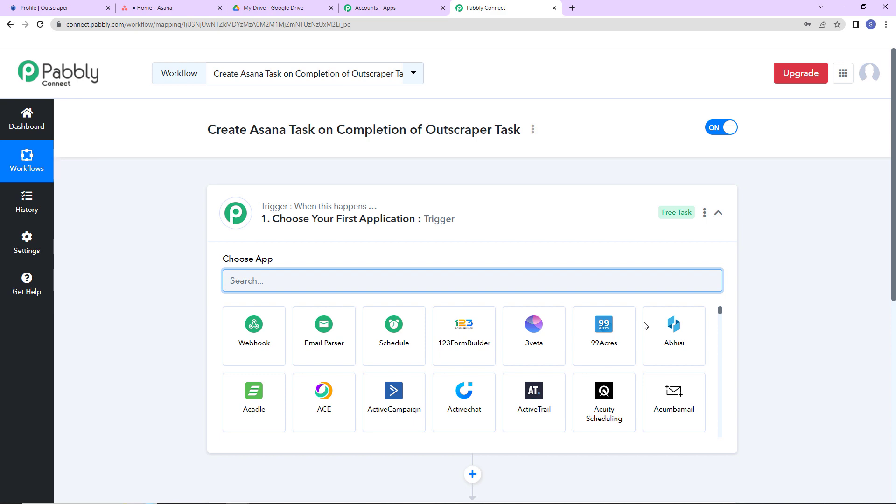
Set the workflow's trigger application to Outscraper with the On Task Completed event
scroll(459, 252, "down", 5)
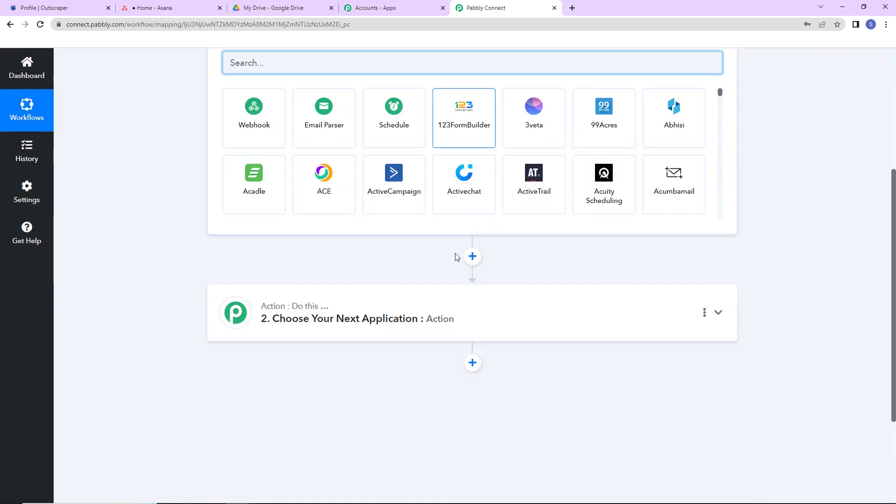
scroll(474, 313, "up", 2)
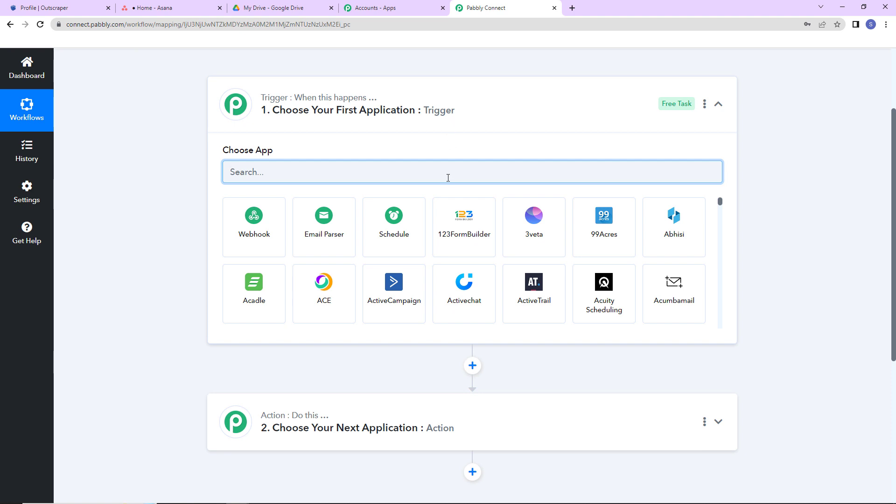
type("outs")
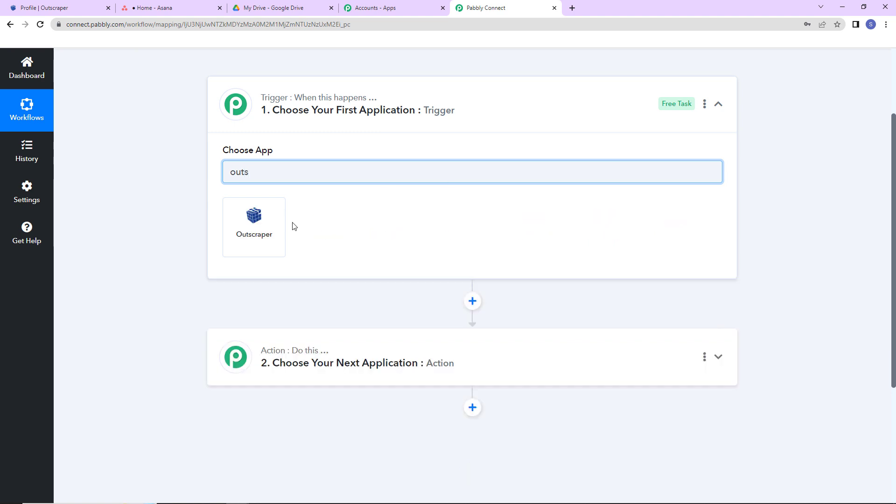
left_click(274, 234)
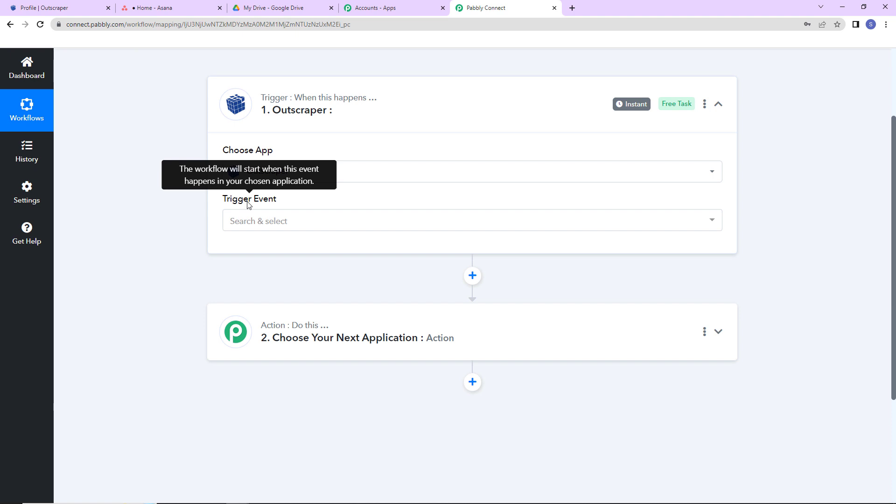
left_click(248, 221)
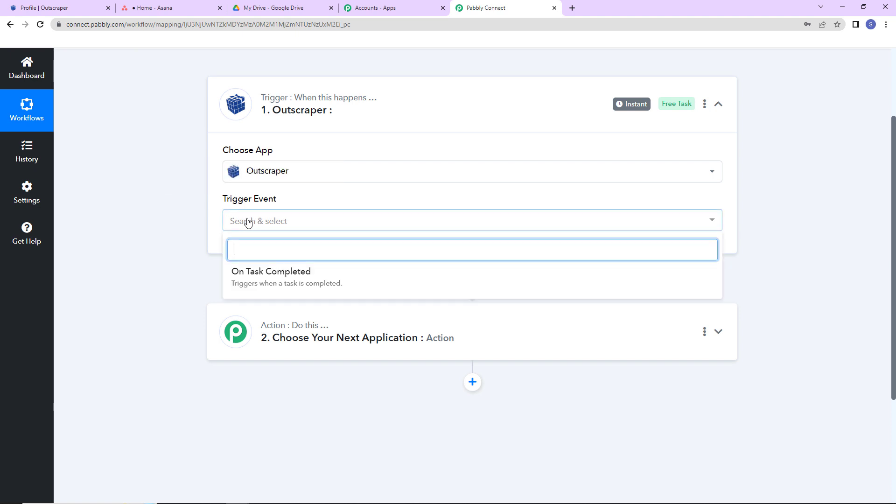
left_click(263, 275)
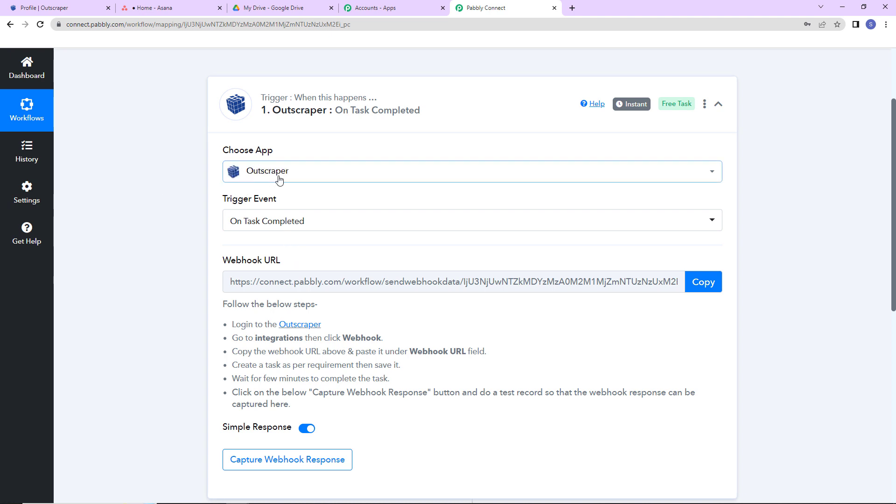
Copy the trigger's webhook URL and save it in Outscraper's Webhook integration, replacing the existing one
left_click(695, 283)
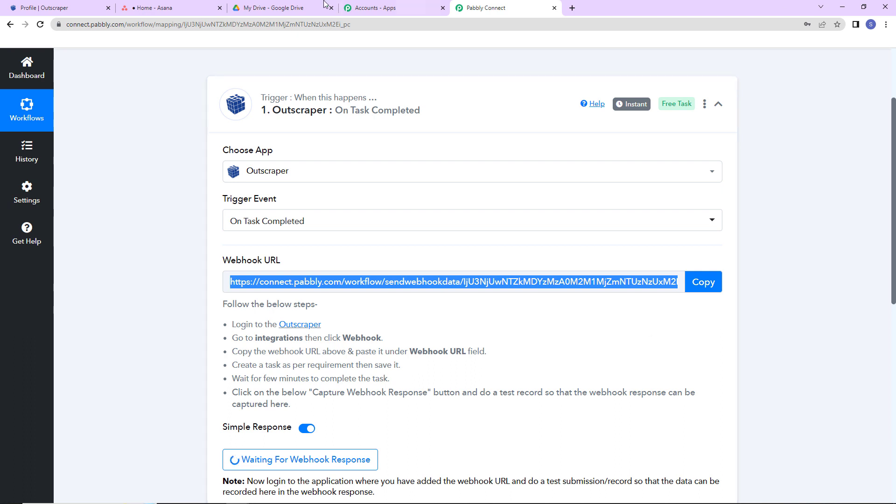
left_click(65, 9)
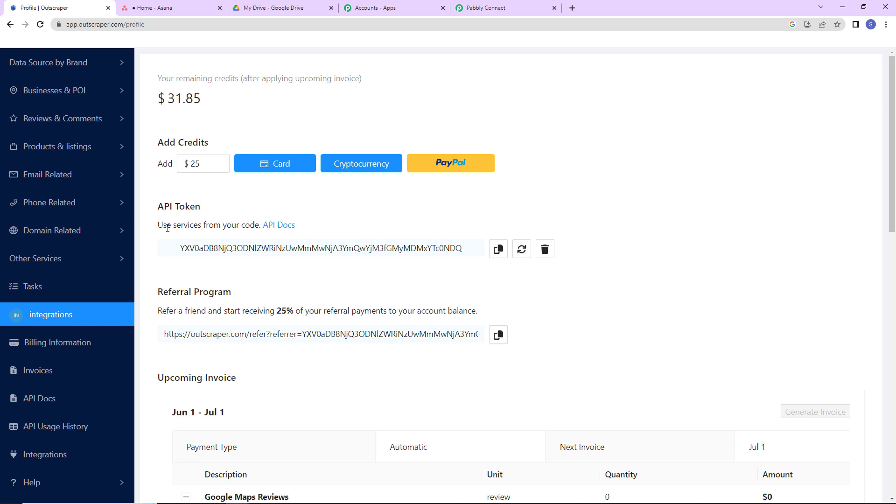
left_click(47, 454)
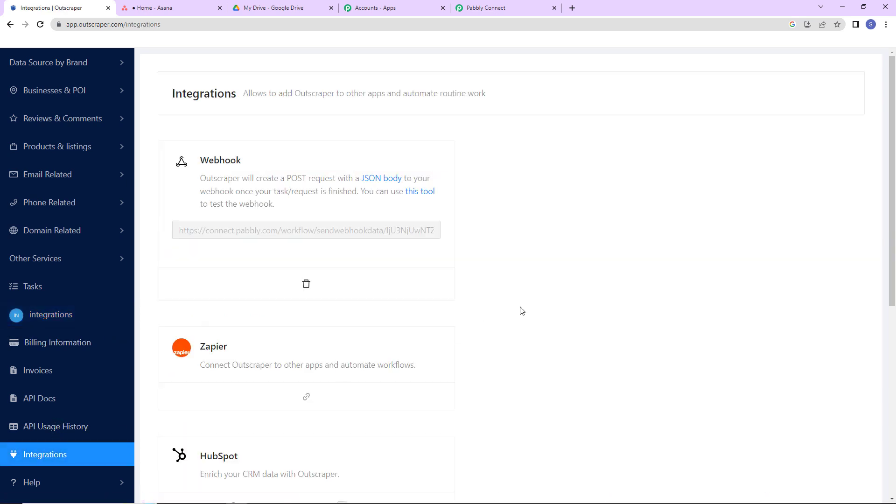
left_click(306, 286)
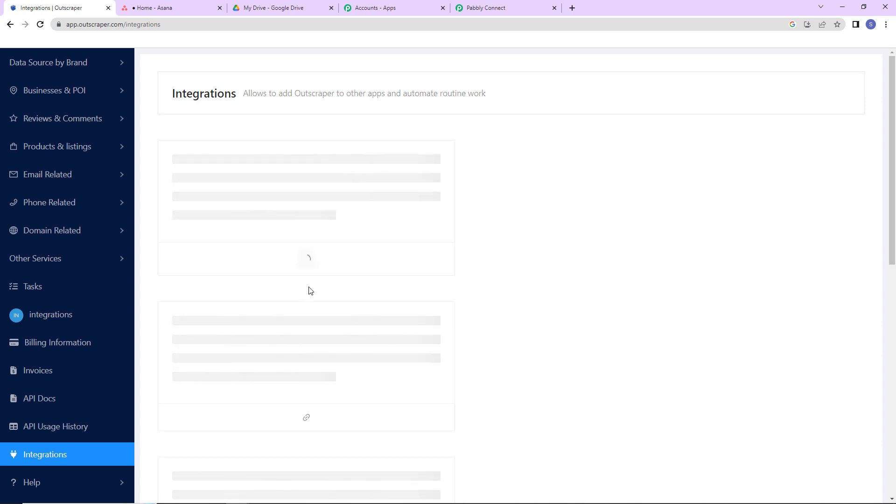
left_click(225, 232)
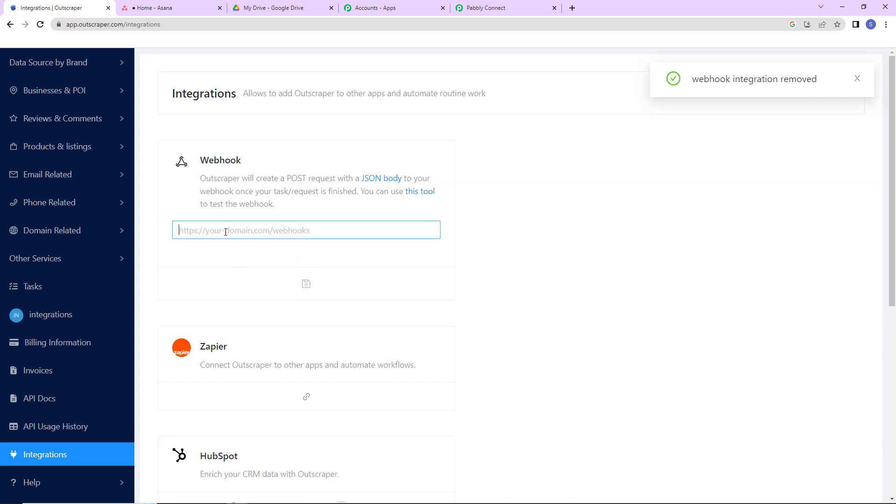
key("ctrl+v")
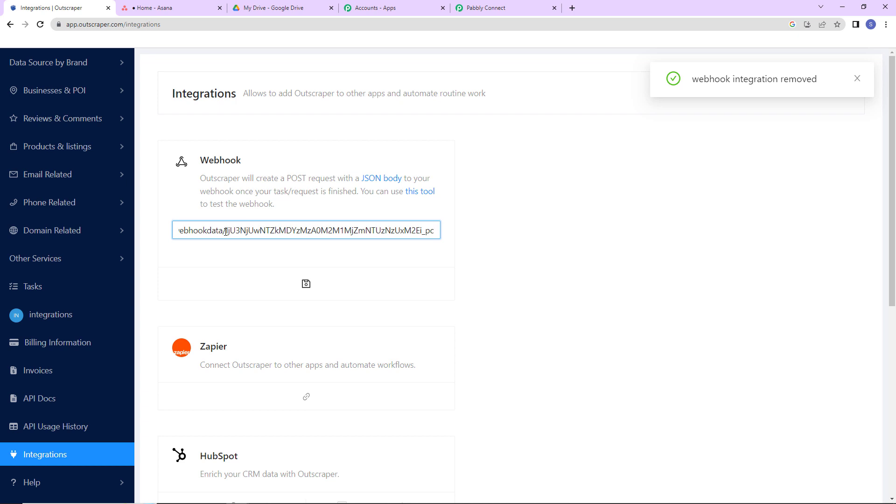
left_click(308, 286)
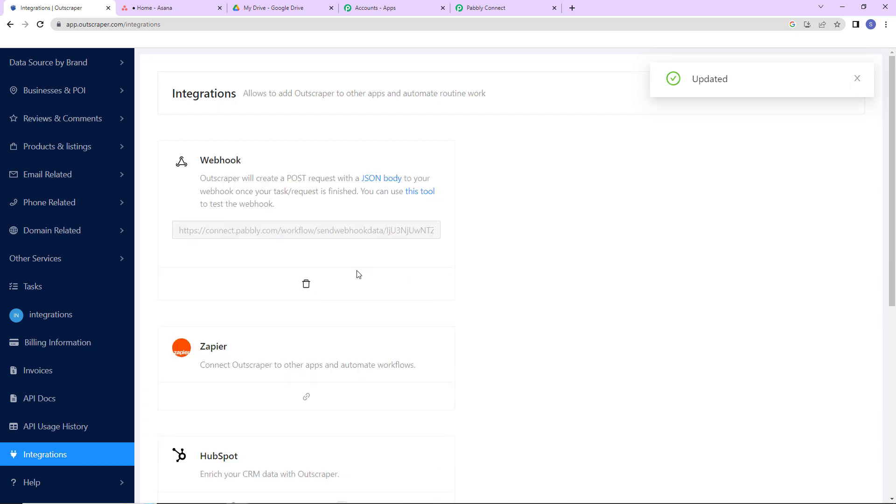
Open the Emails & Contacts Scraper service in Outscraper
left_click(486, 8)
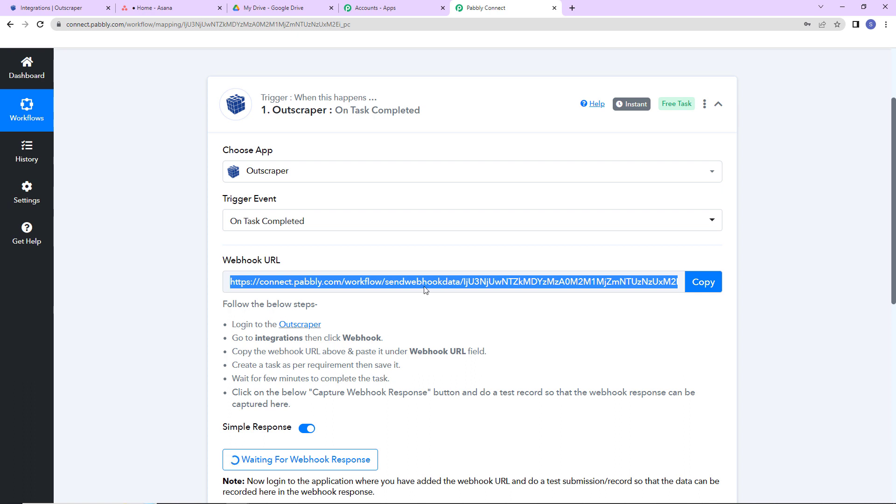
left_click(64, 9)
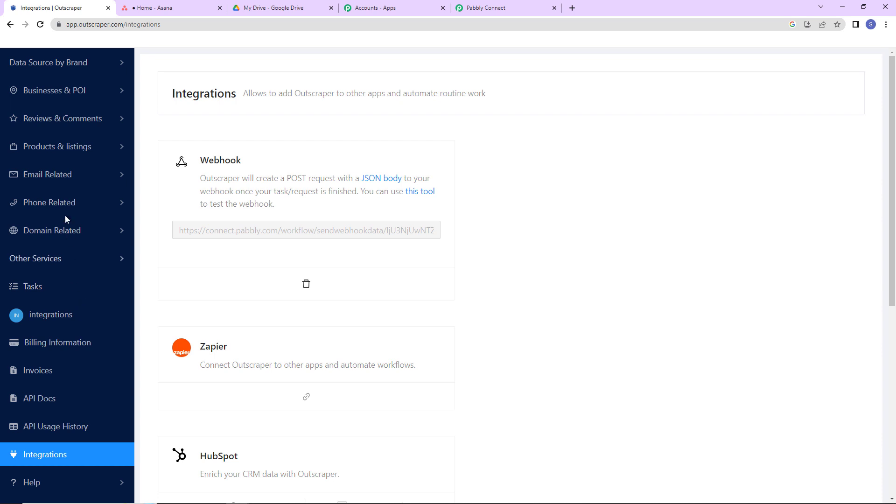
mouse_move(50, 130)
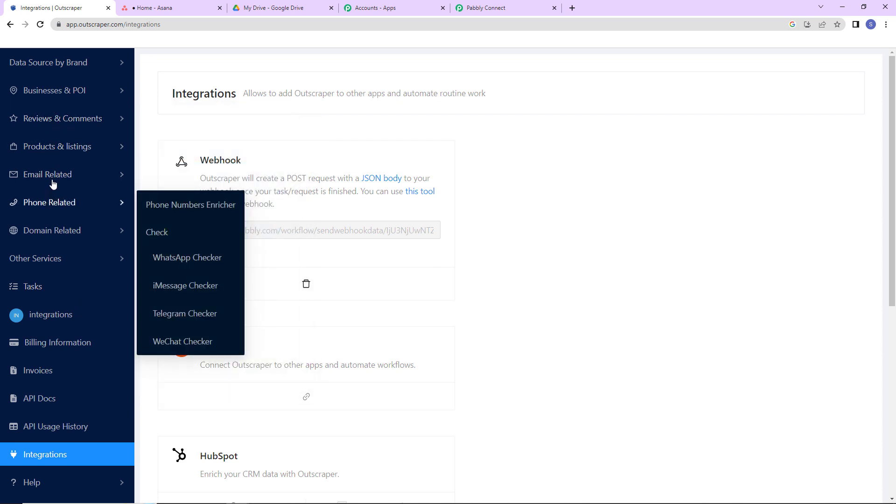
mouse_move(53, 180)
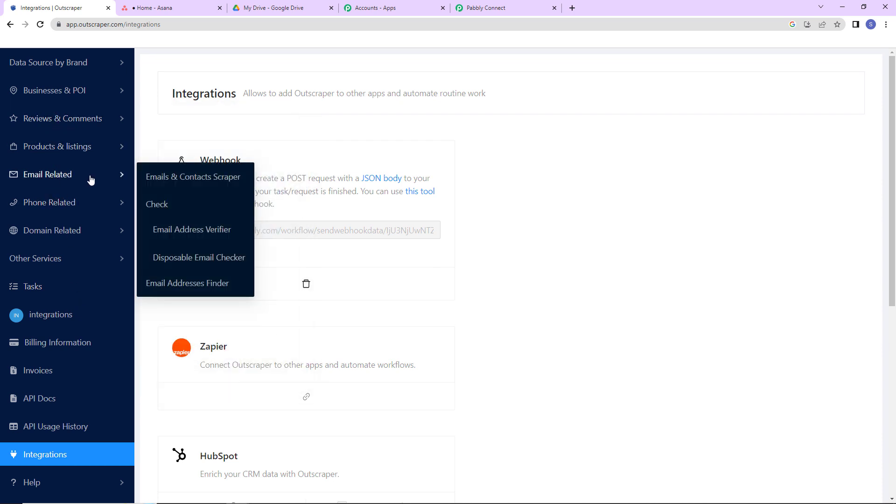
left_click(207, 178)
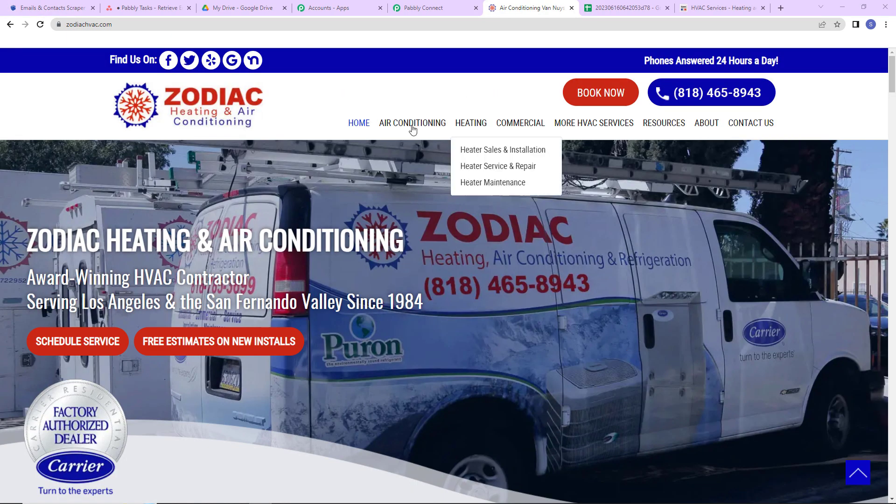
double_click(132, 26)
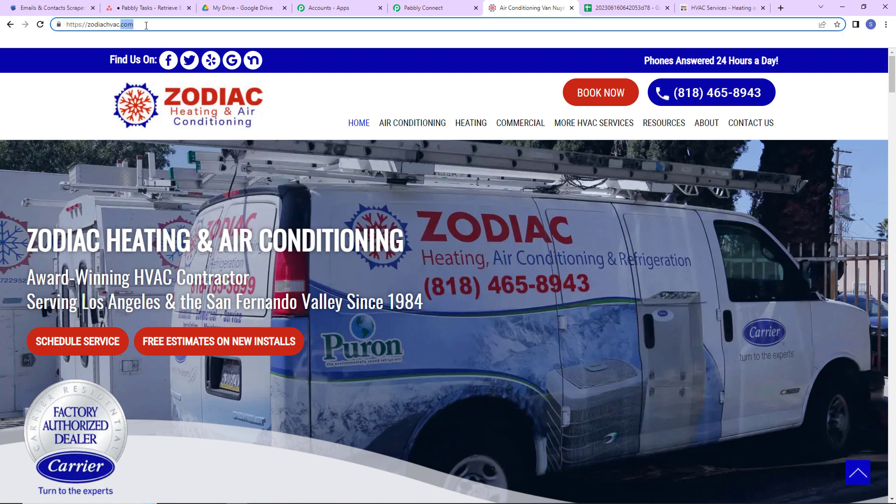
left_click_drag(146, 26, 66, 26)
right_click(87, 25)
left_click(107, 79)
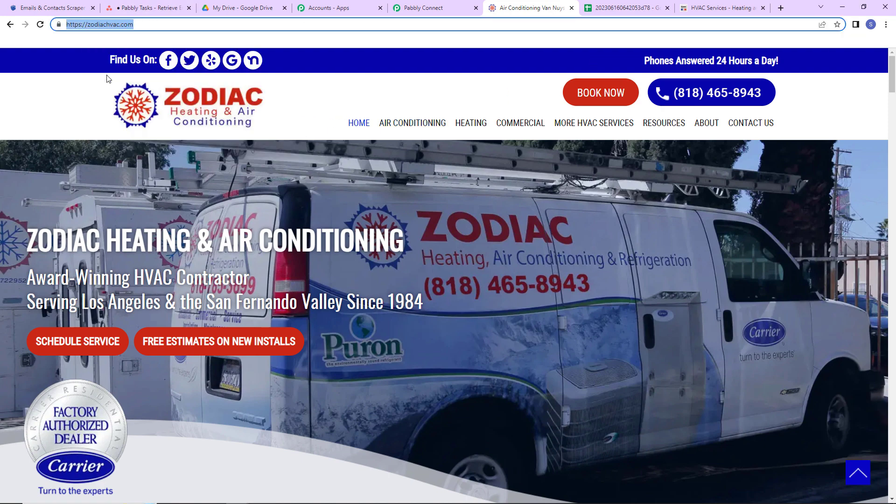
left_click(43, 10)
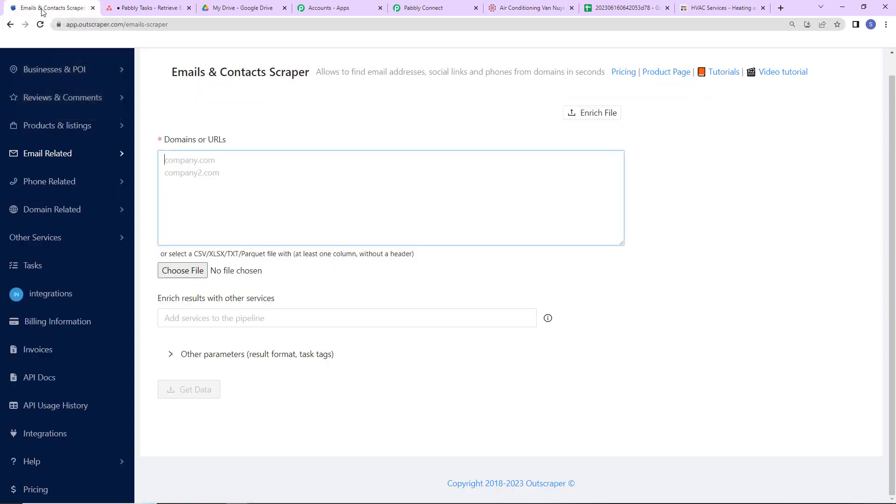
key("ctrl+v")
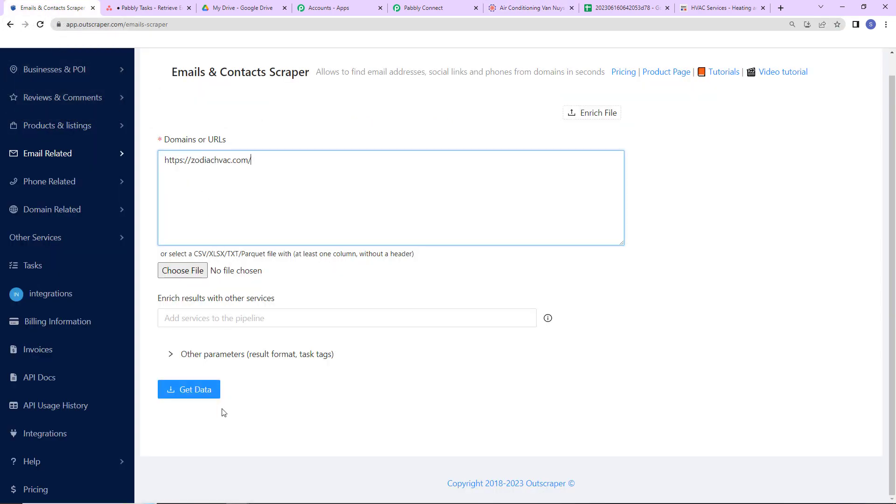
Expand the scraper's other parameters, keep them at their defaults, and submit and confirm the scraping task
left_click(205, 356)
scroll(309, 367, "down", 3)
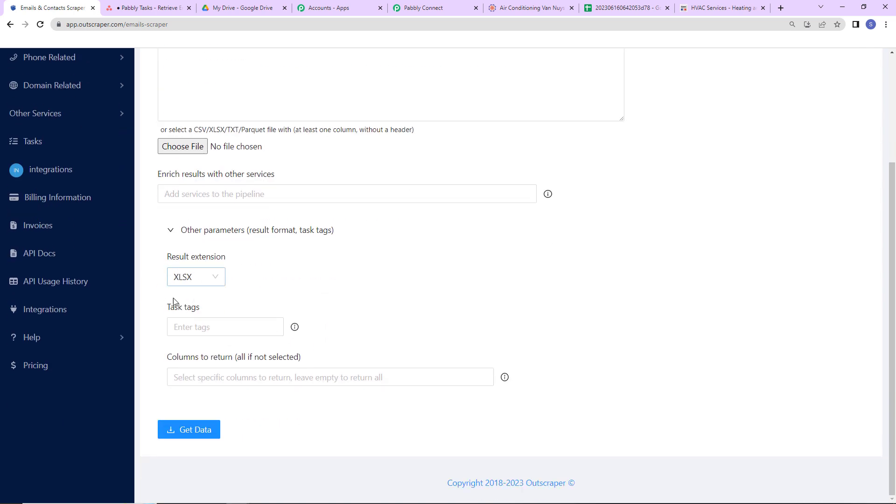
left_click(246, 332)
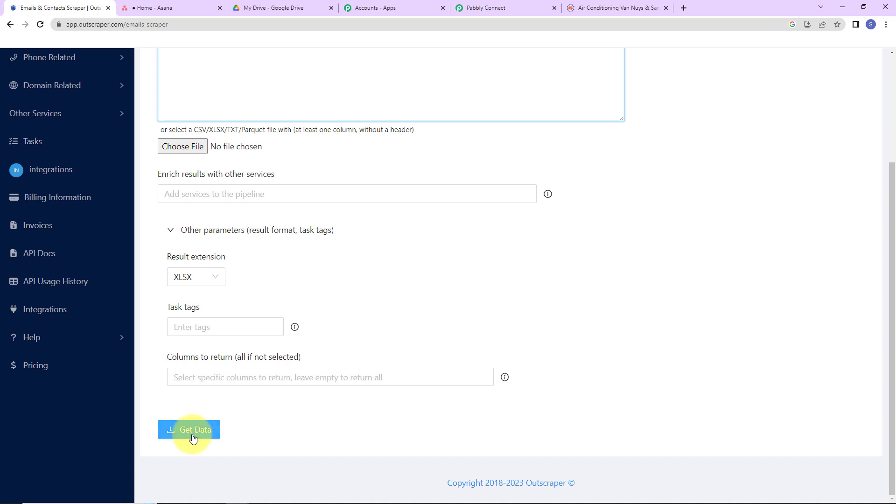
left_click(190, 430)
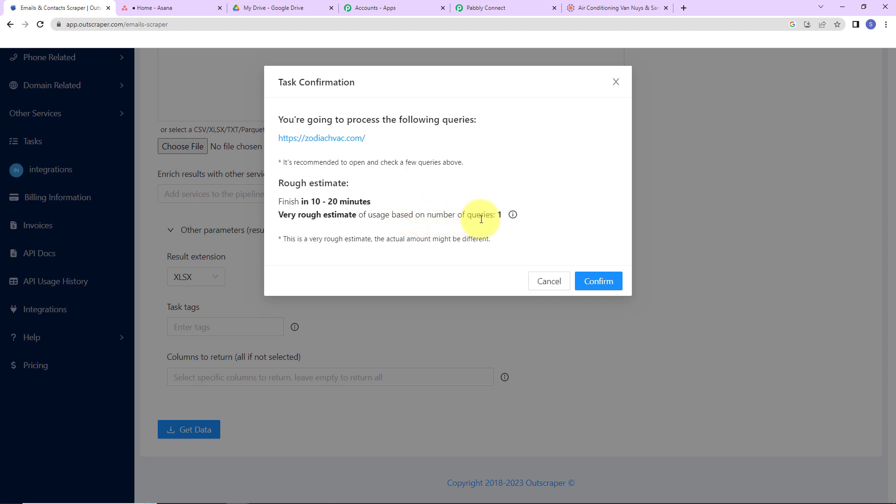
left_click(597, 281)
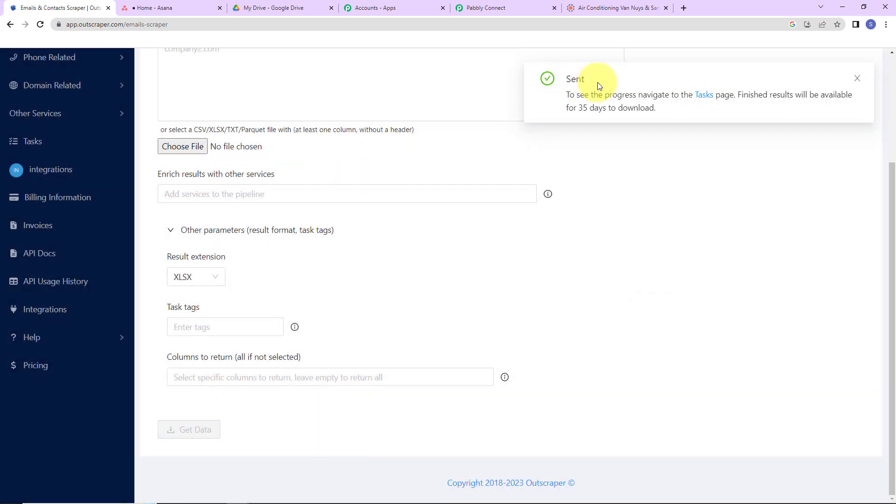
Switch to Pabbly Connect and examine the captured webhook response, enlarging the Results Location value to read it in full
left_click(499, 8)
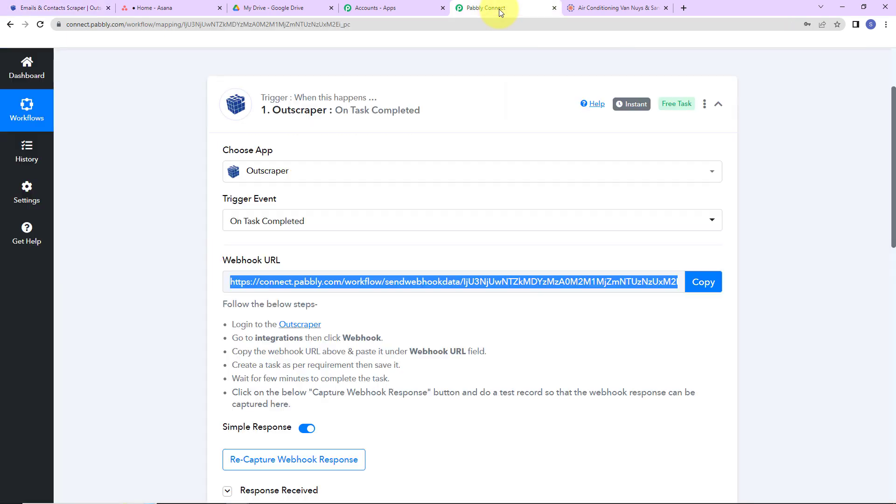
scroll(757, 264, "down", 7)
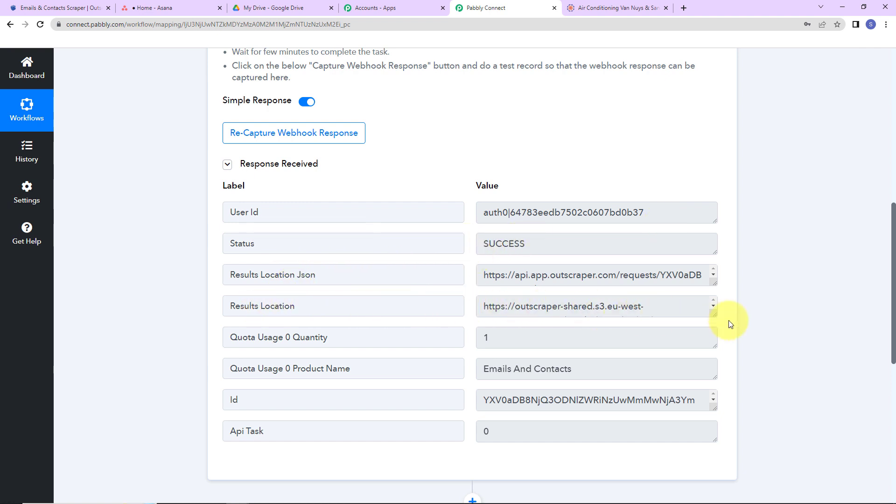
left_click_drag(710, 317, 717, 353)
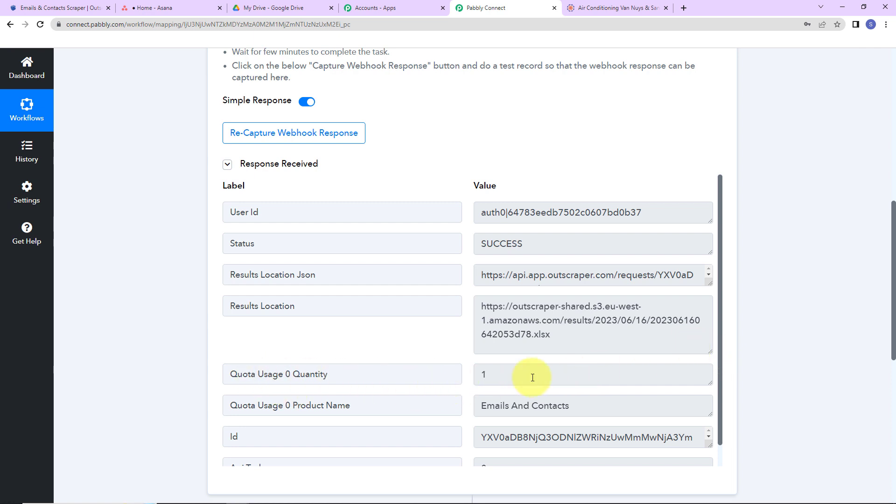
scroll(410, 387, "down", 1)
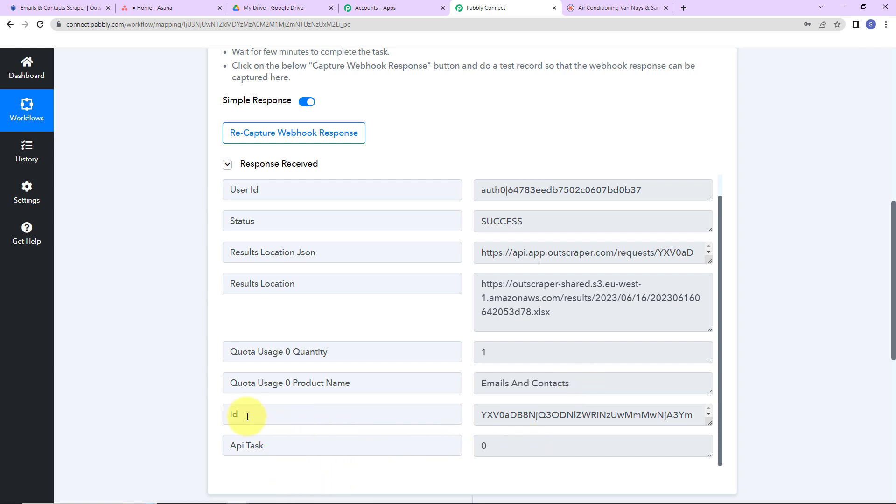
Copy the Results Location link, open it as a spreadsheet, and widen the columns to read the scraped contact and social data
left_click(610, 320)
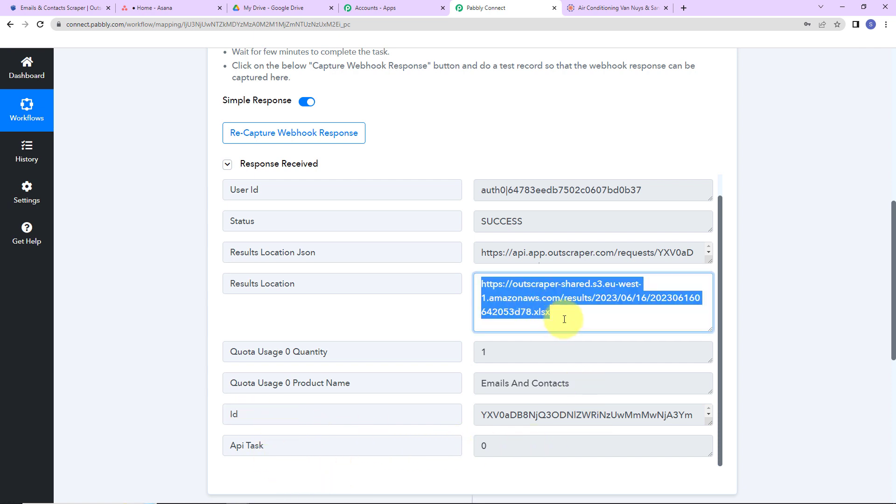
right_click(532, 302)
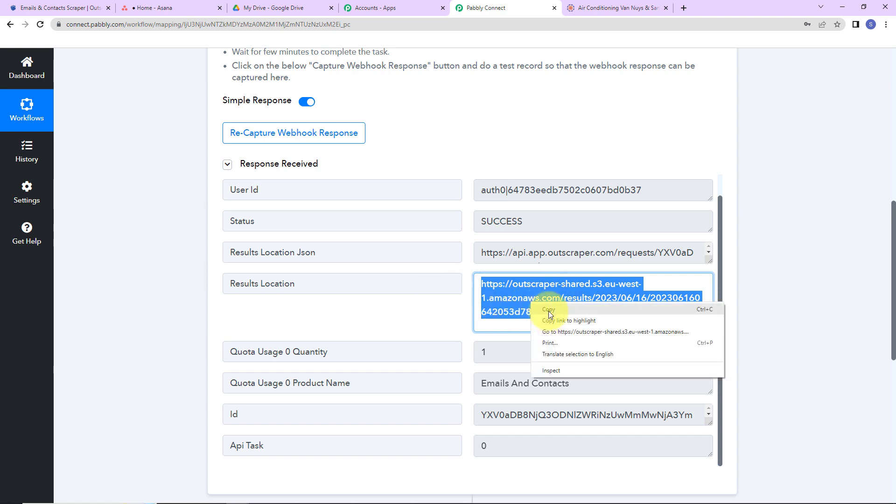
left_click(548, 311)
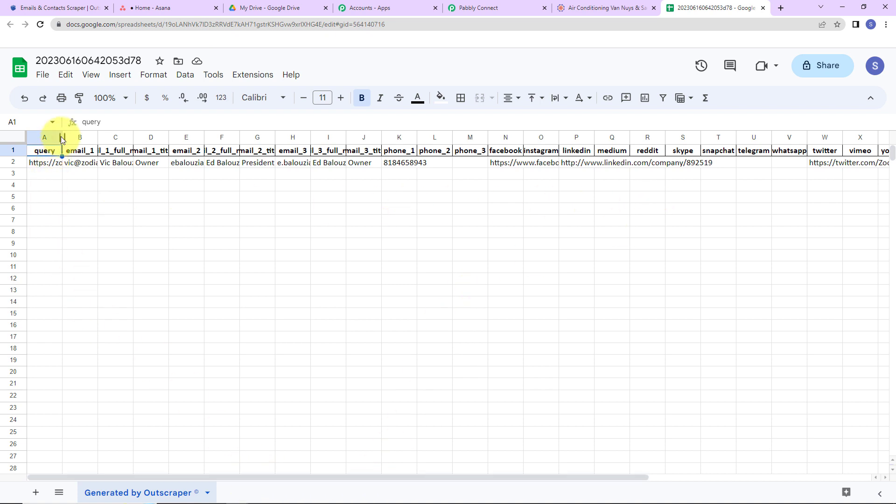
left_click_drag(62, 137, 260, 137)
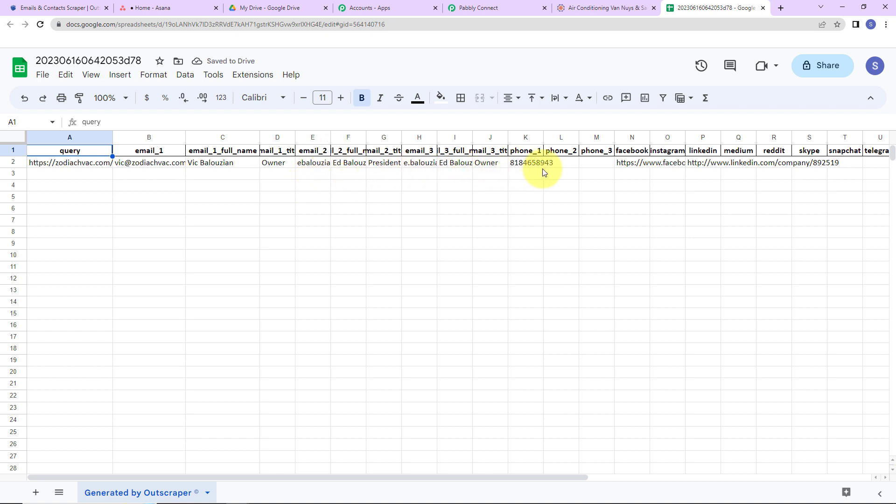
left_click_drag(650, 135, 877, 136)
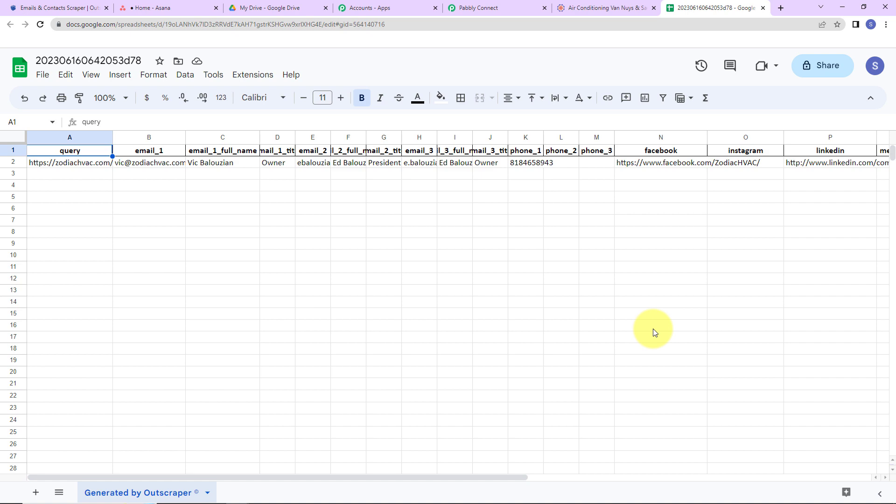
Switch back to Pabbly Connect and set the workflow's next action to Asana with the Create a Task event
left_click(475, 9)
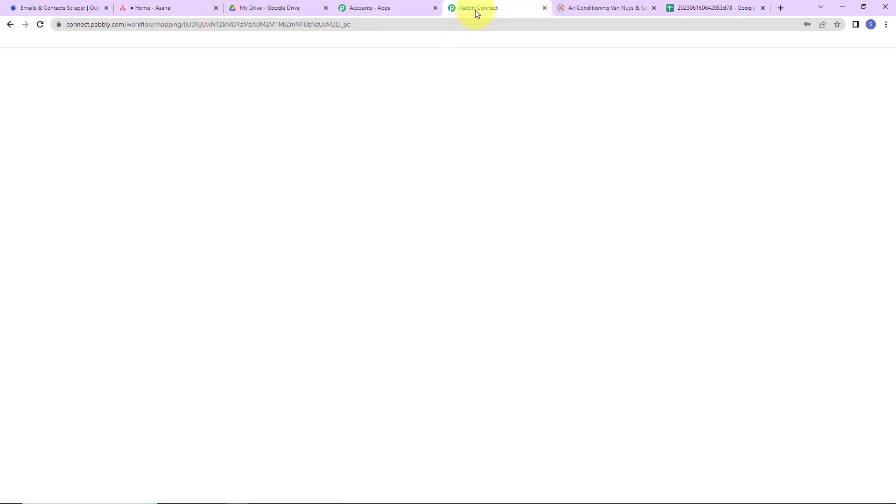
scroll(812, 280, "down", 8)
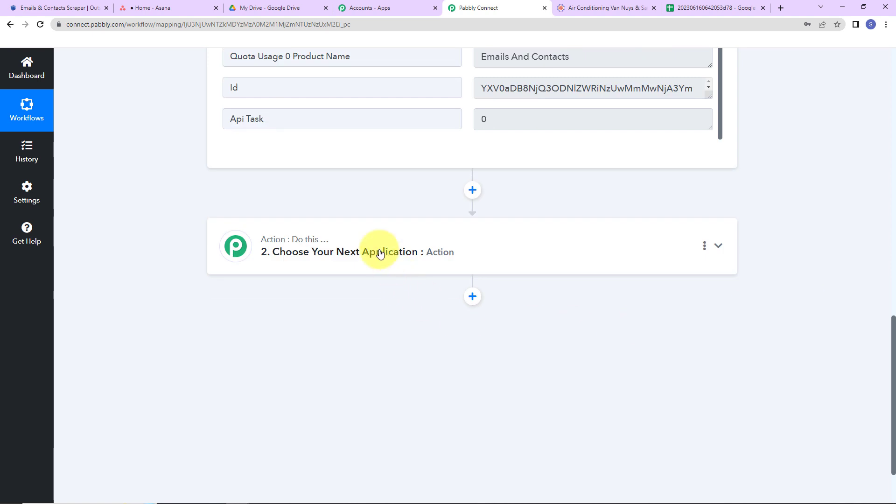
left_click(380, 253)
left_click(383, 312)
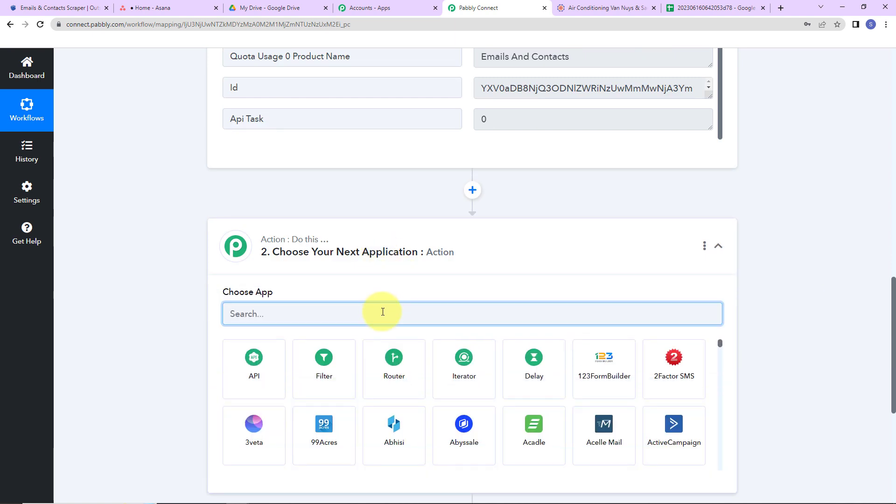
type("asana")
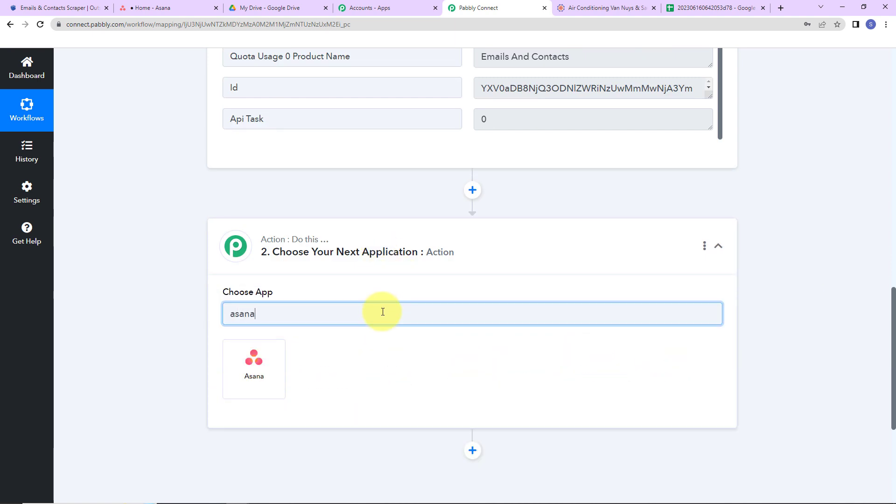
left_click(253, 366)
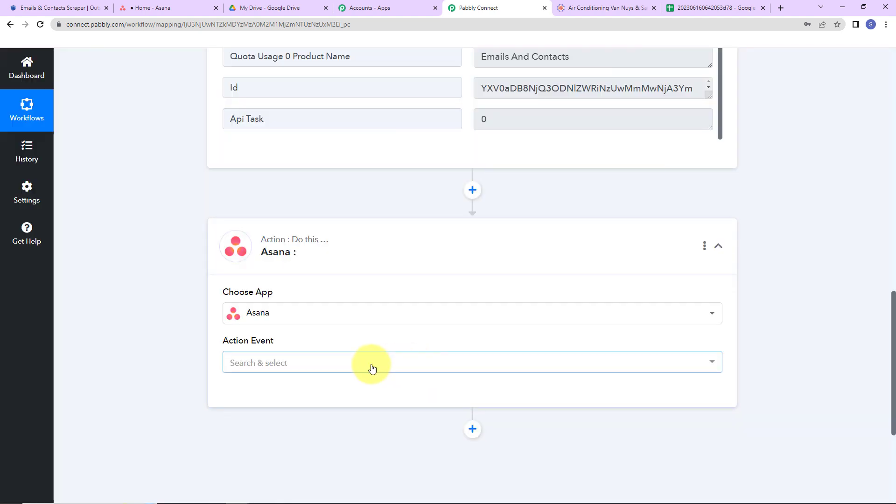
left_click(322, 363)
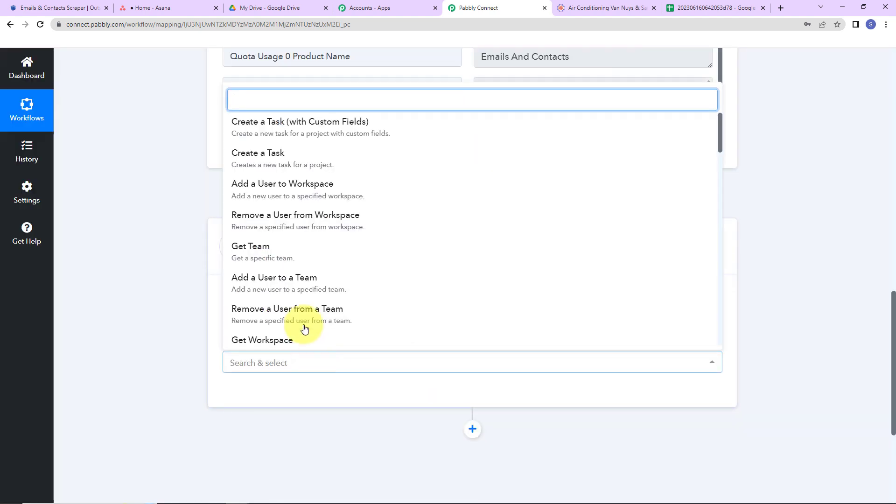
left_click(290, 168)
Connect the Asana action through a newly added connection
left_click(249, 393)
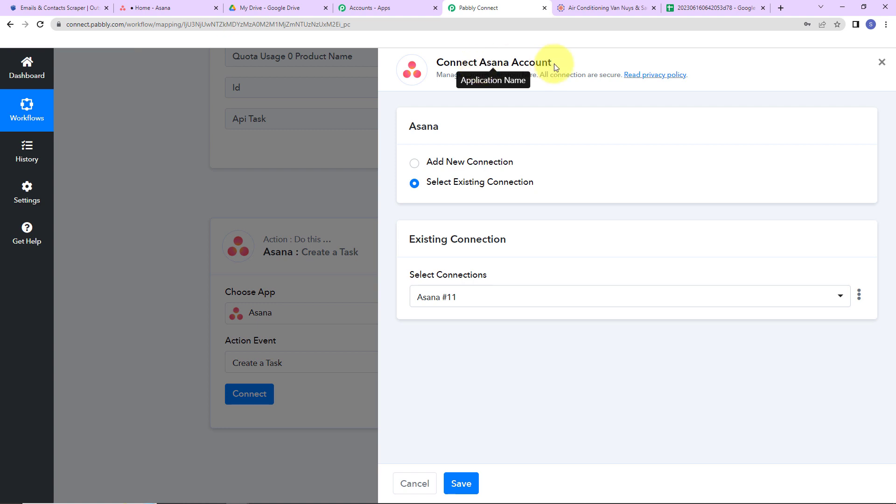
left_click(414, 163)
left_click(502, 282)
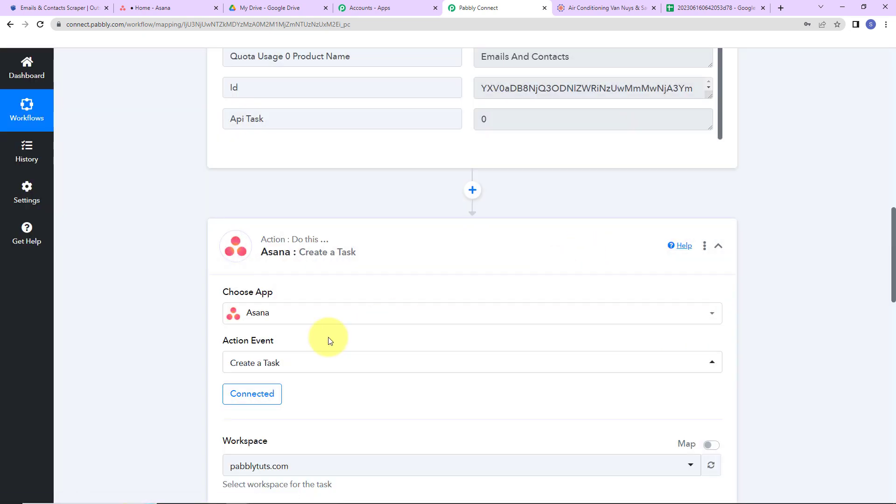
Check the available projects in Asana, then return to Pabbly Connect and set the Project ID to Pabbly Tasks
scroll(329, 341, "down", 4)
scroll(329, 337, "down", 2)
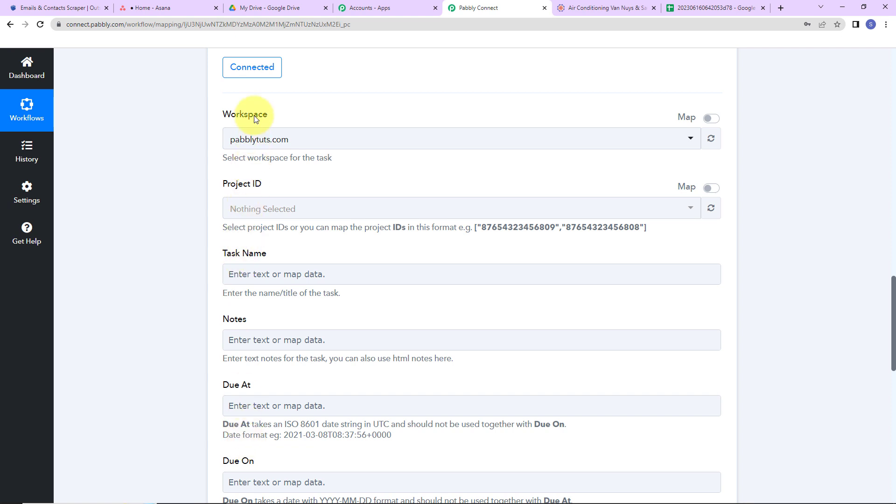
left_click(171, 8)
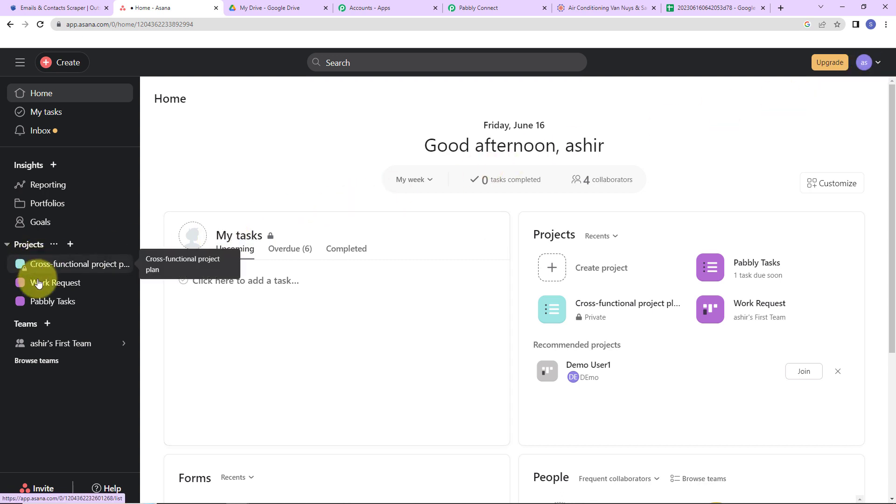
left_click(501, 9)
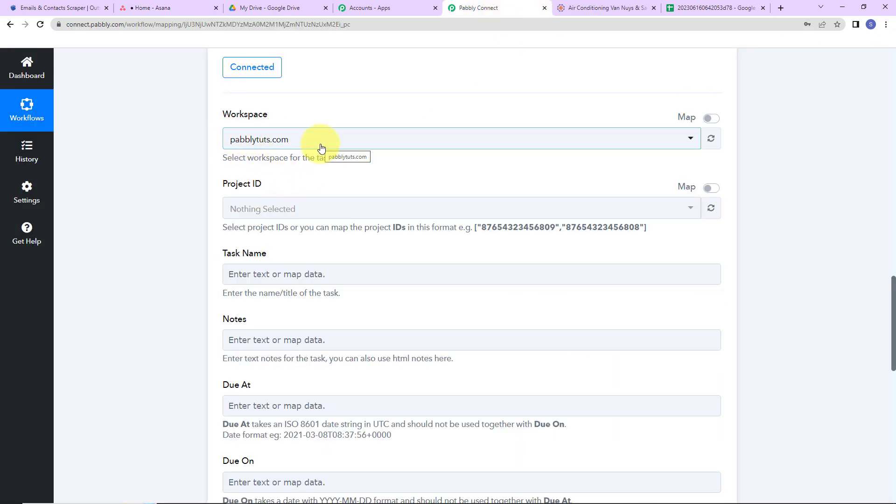
left_click(280, 208)
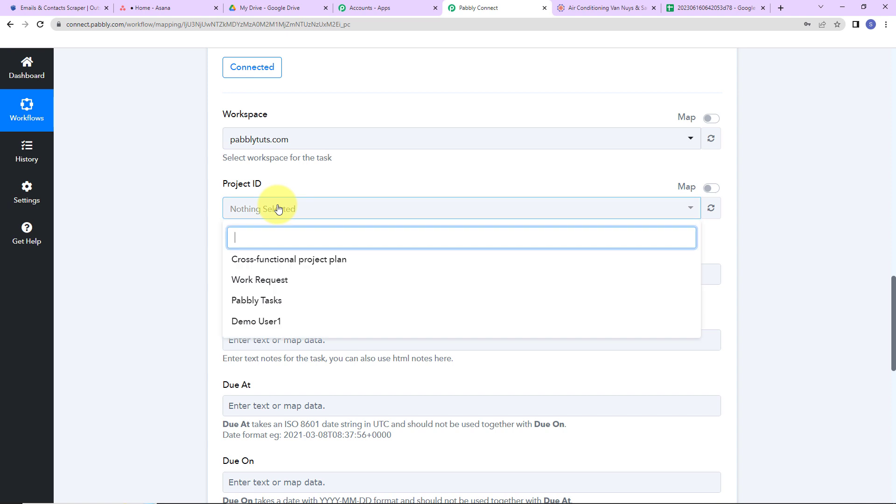
left_click(267, 301)
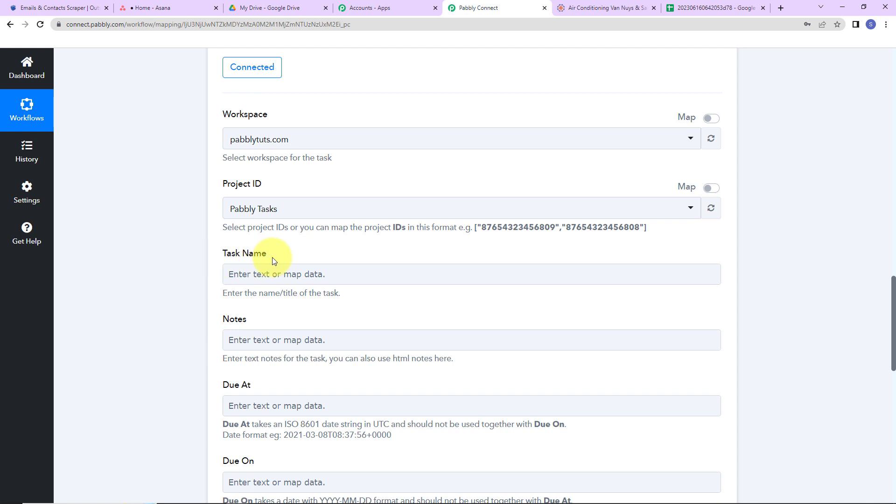
Fill the Task Name with "Retrieve" followed by the mapped Quota Usage 0 Product Name value from Outscraper
left_click(272, 275)
left_click(325, 357)
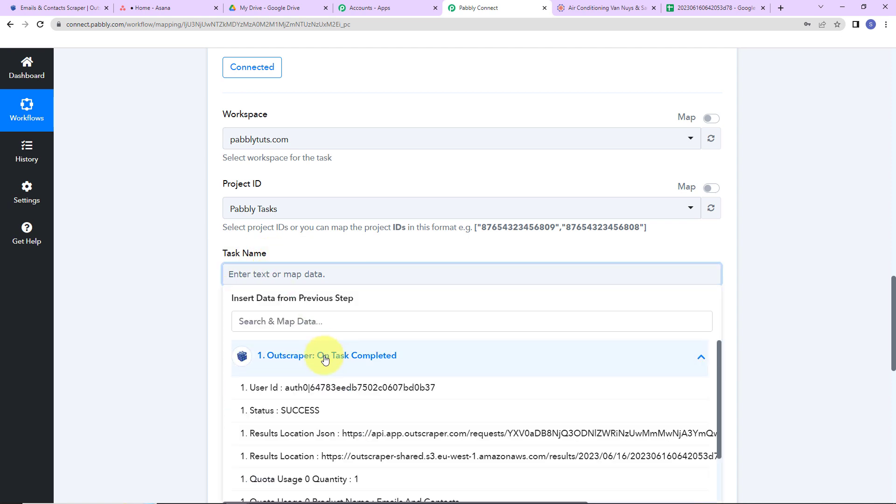
type("Retrieve")
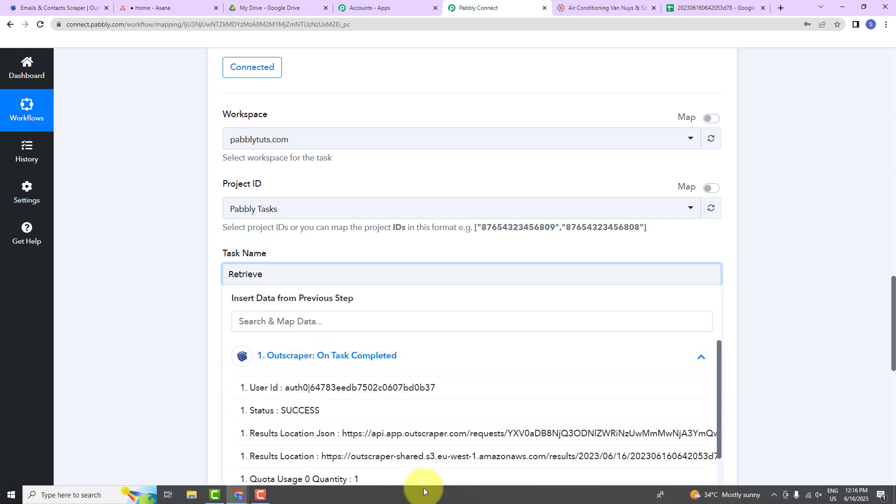
scroll(420, 446, "down", 1)
left_click(419, 444)
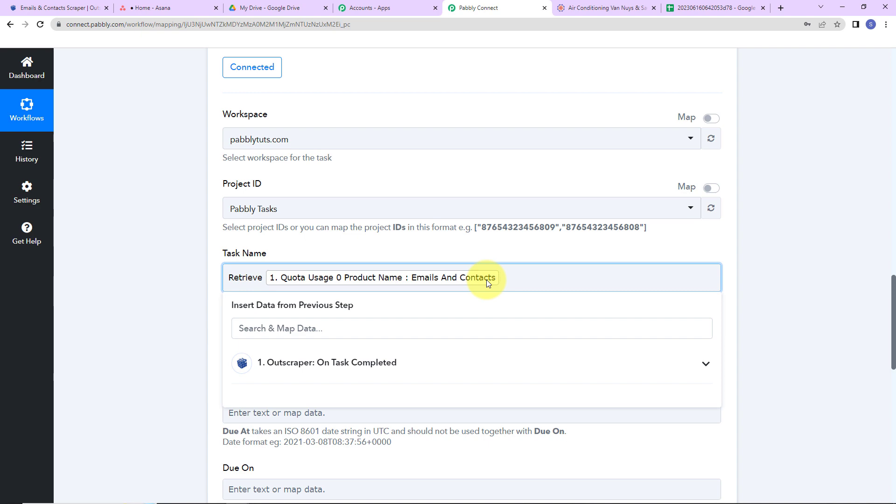
left_click(117, 276)
Write the Notes as "Retrieve Emails and Contacts from the given Outscraper link:" with the mapped Results Location on a new line
scroll(231, 254, "down", 2)
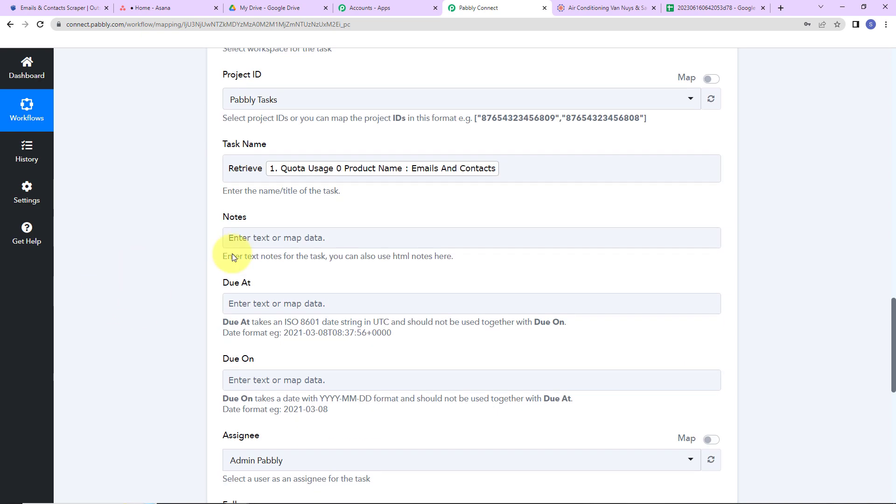
left_click(253, 236)
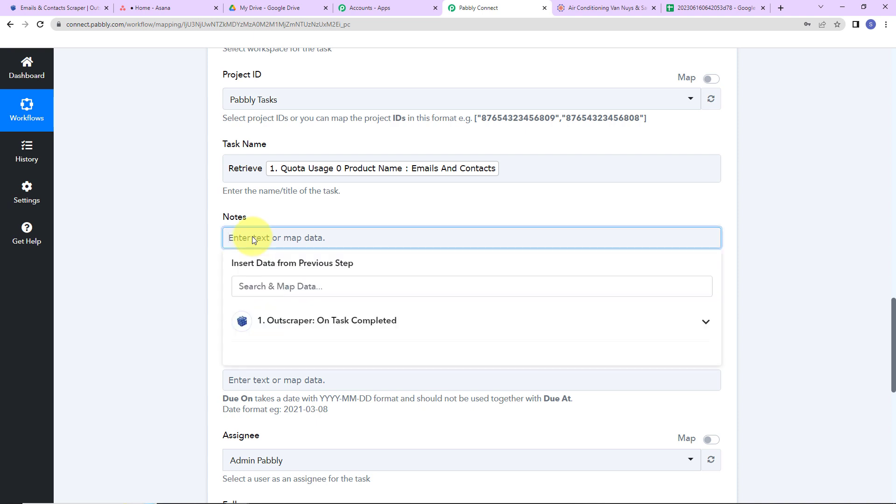
type("Retrieve Emails and Contacts from the given Outscraper link")
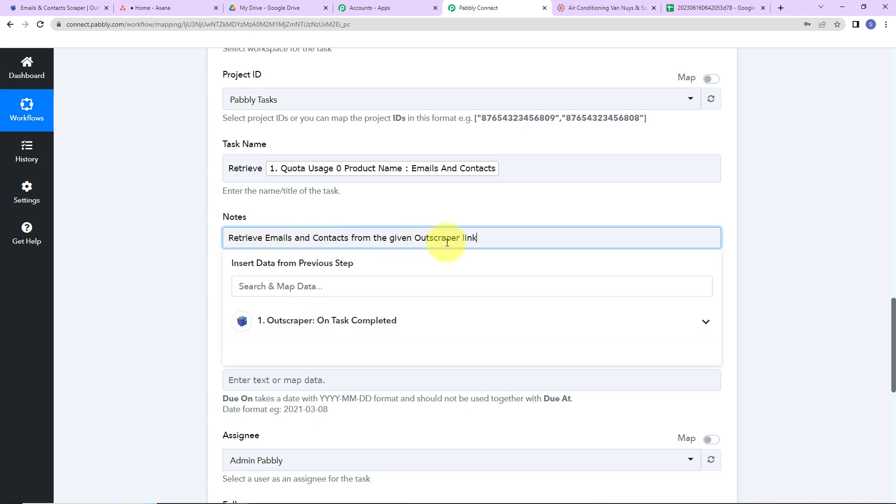
type(":")
key("Return")
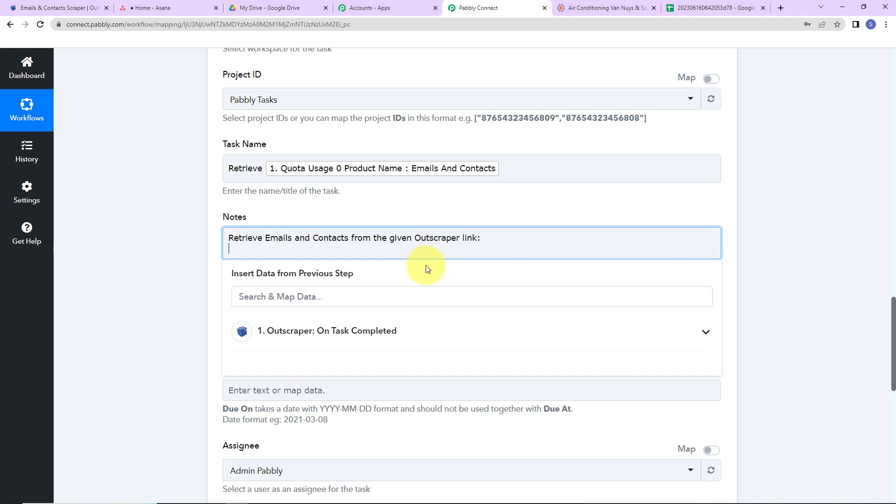
left_click(315, 341)
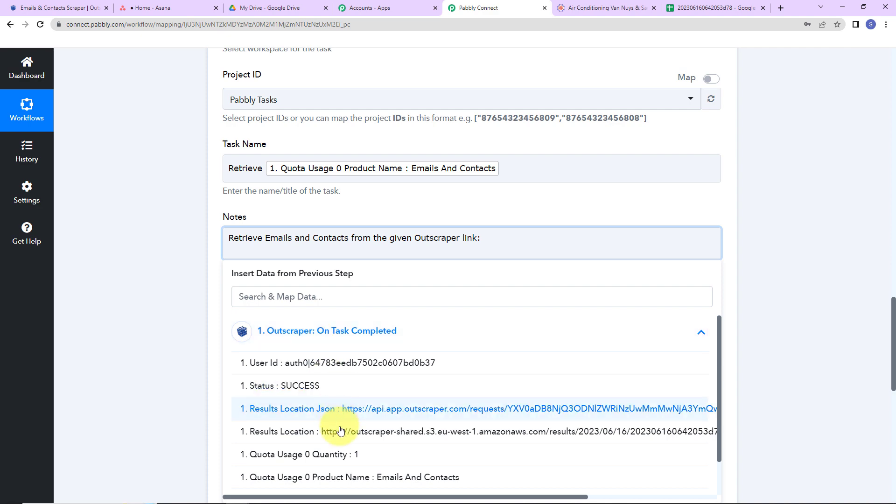
left_click(300, 430)
left_click(154, 284)
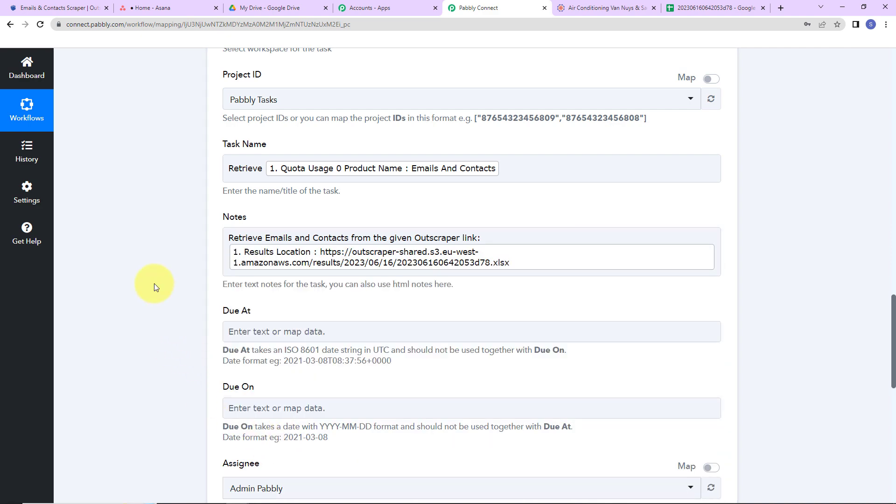
Insert a Date/Time Formatter by Pabbly action before the Asana step, choose the Modify Current Date event and connect it
scroll(235, 316, "down", 2)
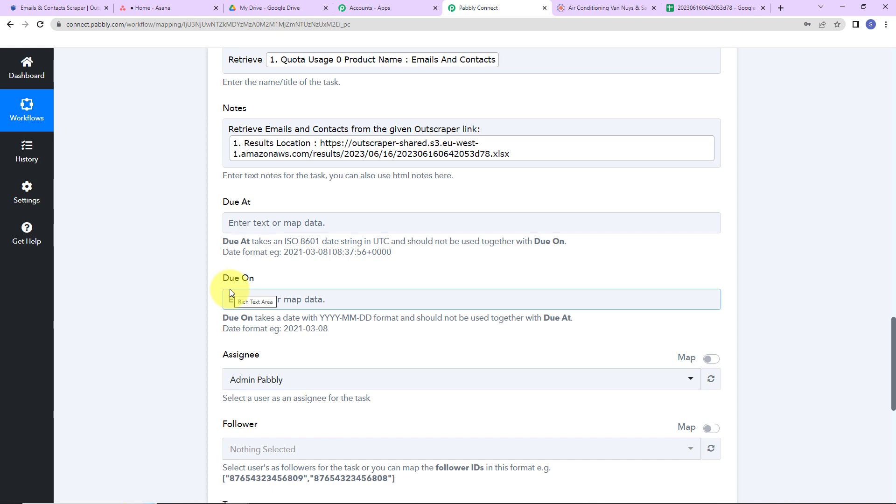
scroll(230, 290, "up", 8)
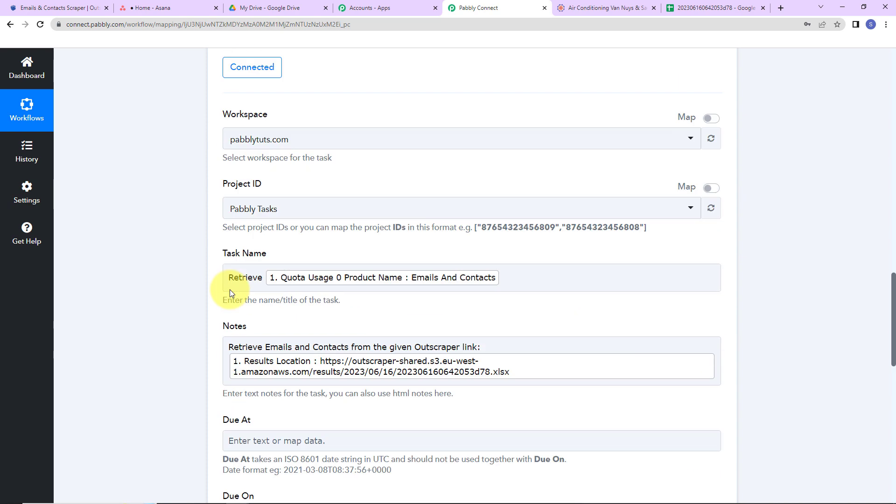
left_click(473, 82)
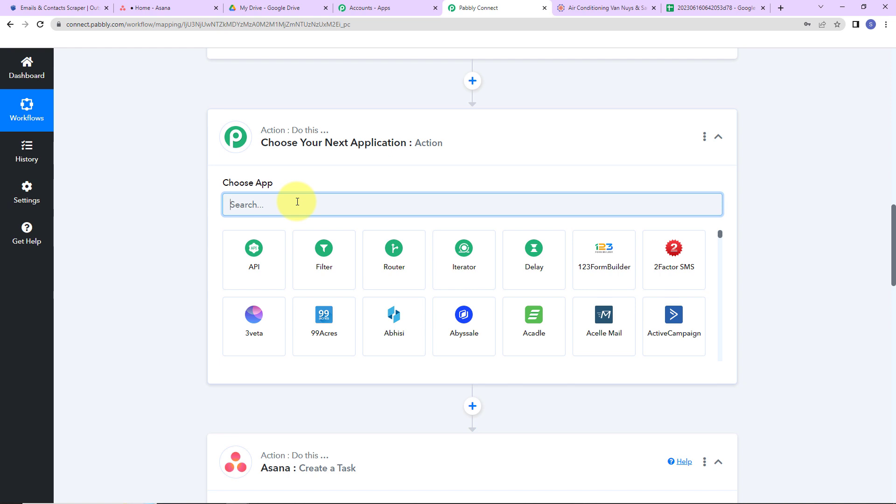
type("date")
left_click(263, 249)
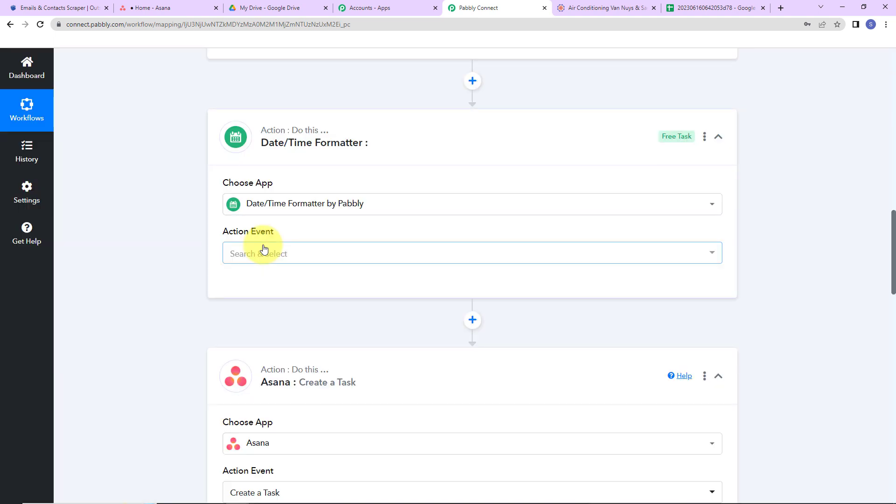
left_click(263, 249)
scroll(306, 401, "down", 1)
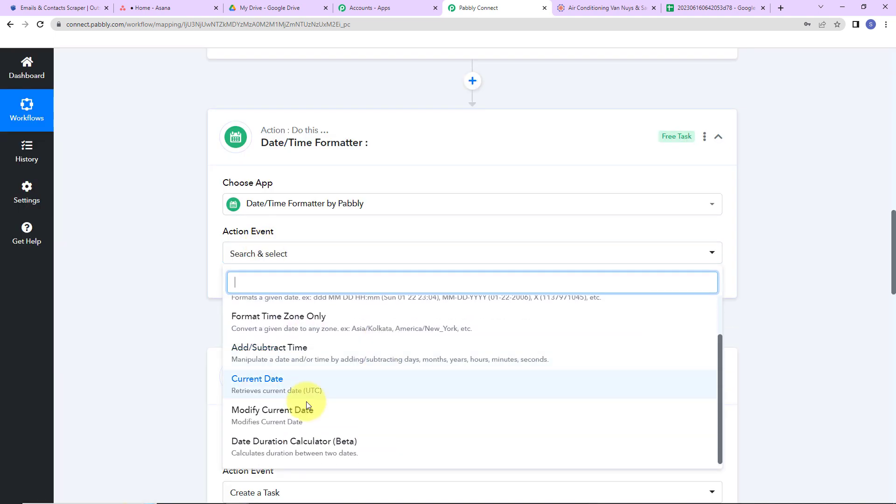
left_click(308, 411)
left_click(248, 286)
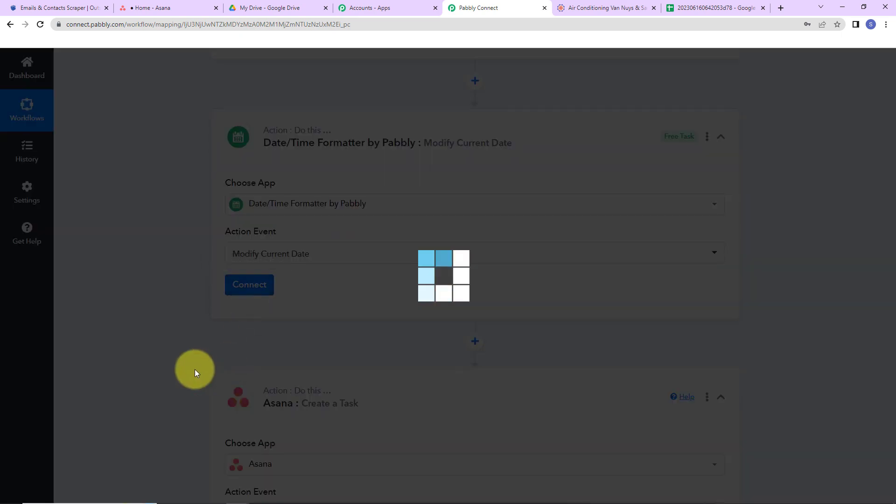
scroll(381, 320, "down", 2)
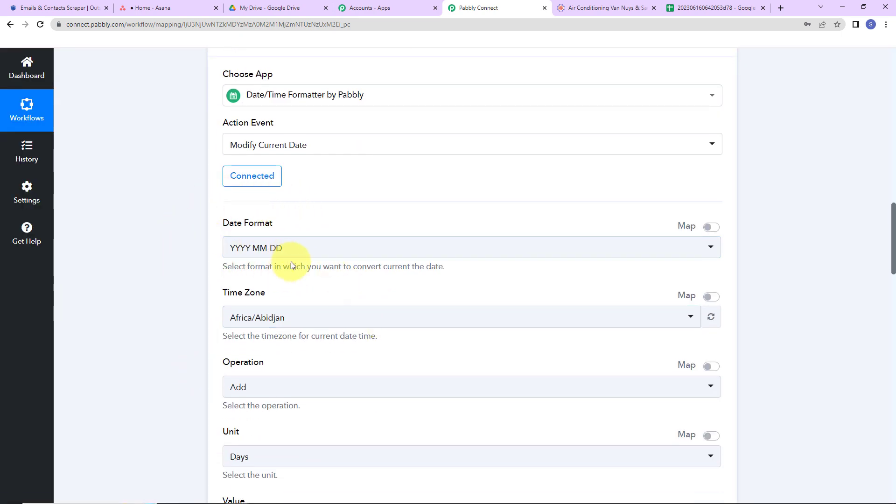
scroll(151, 281, "down", 20)
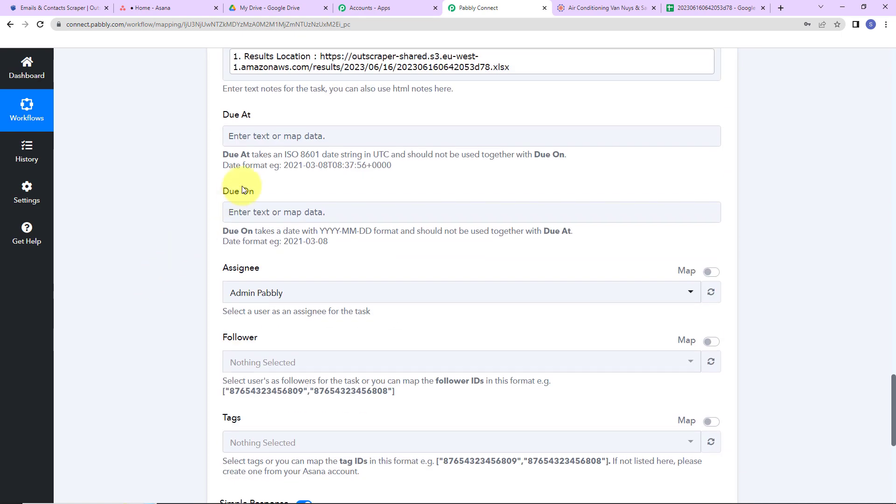
Check the date formats expected by Asana's Due At and Due On, then set the Date/Time Formatter's time zone to Asia/Kolkata
left_click_drag(285, 166, 423, 172)
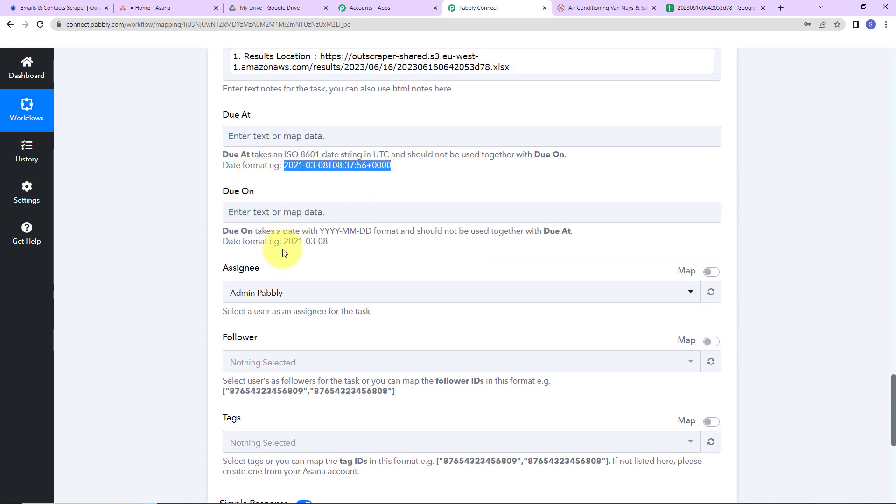
left_click_drag(284, 240, 365, 250)
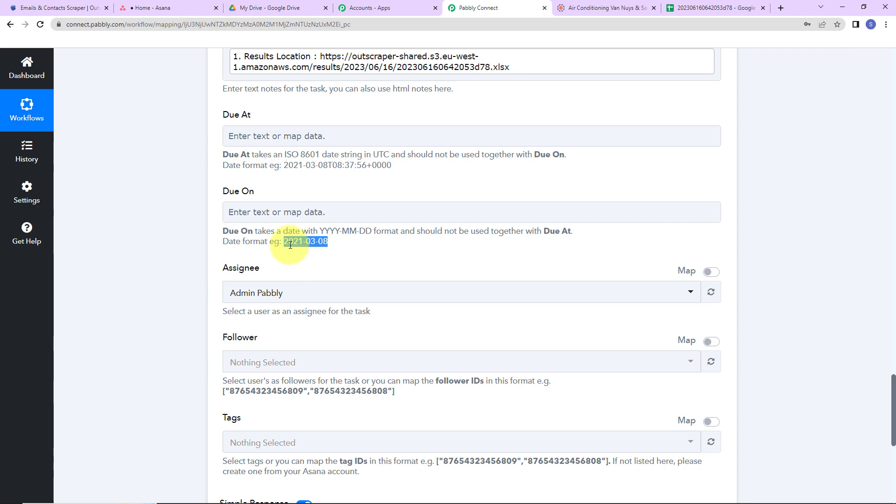
scroll(149, 233, "up", 2)
scroll(148, 229, "up", 15)
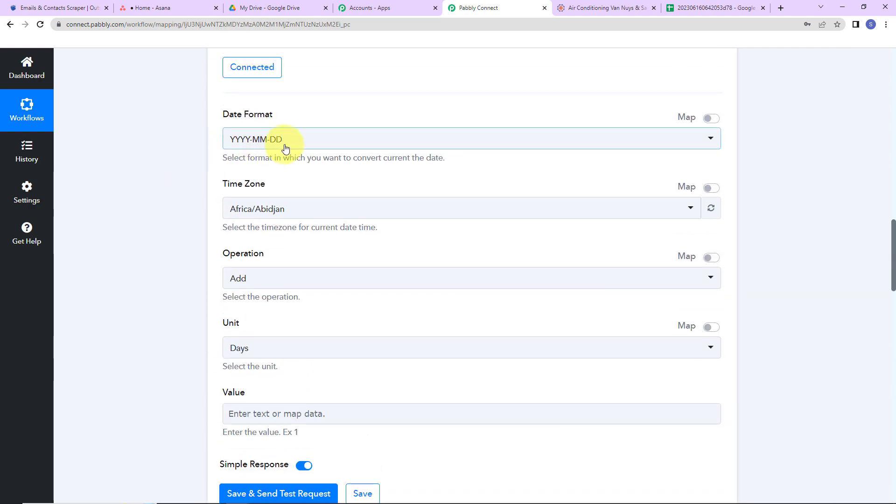
left_click(308, 210)
type("kol")
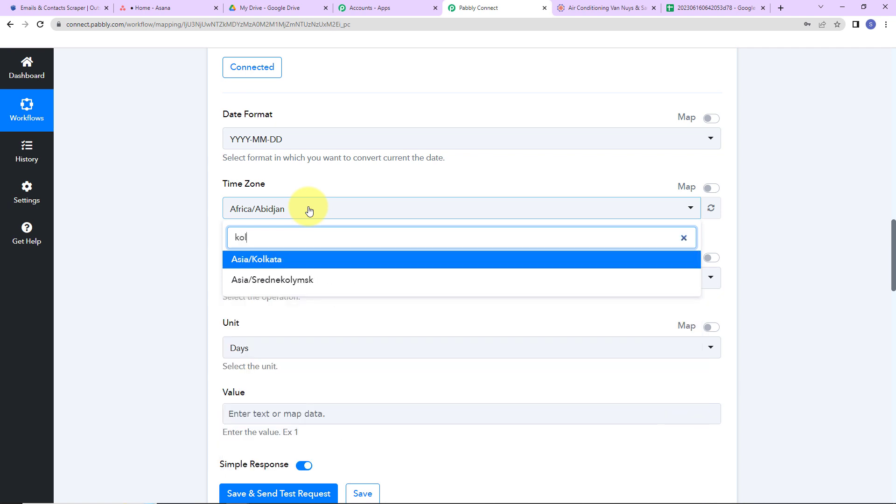
left_click(296, 265)
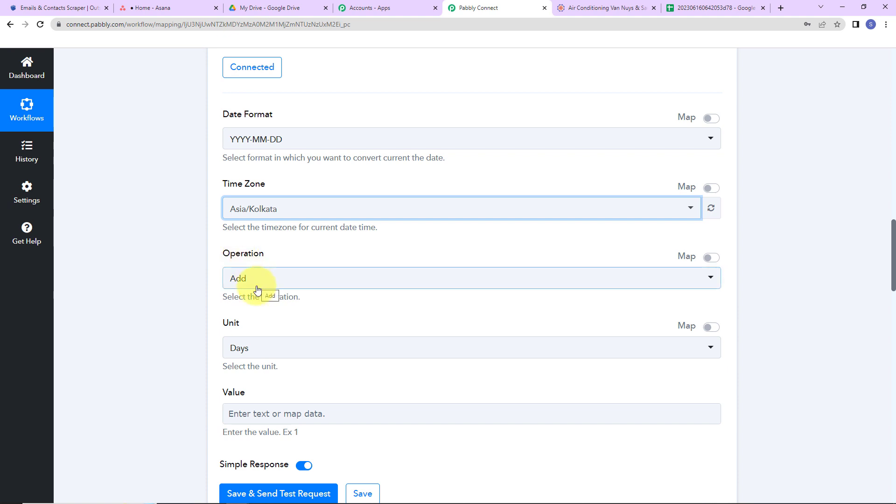
Keep the formatter's unit as Days, set its value to 1, then save and send a test request
left_click(280, 356)
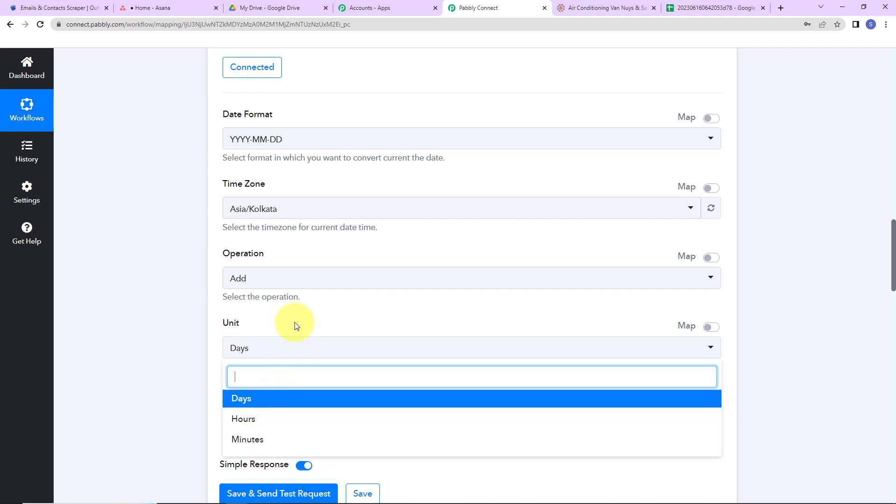
left_click(295, 326)
scroll(294, 322, "down", 2)
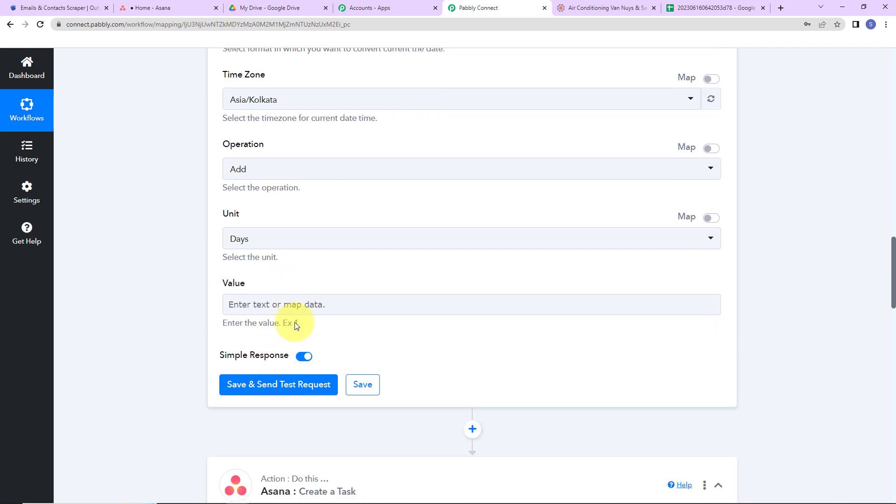
left_click(276, 305)
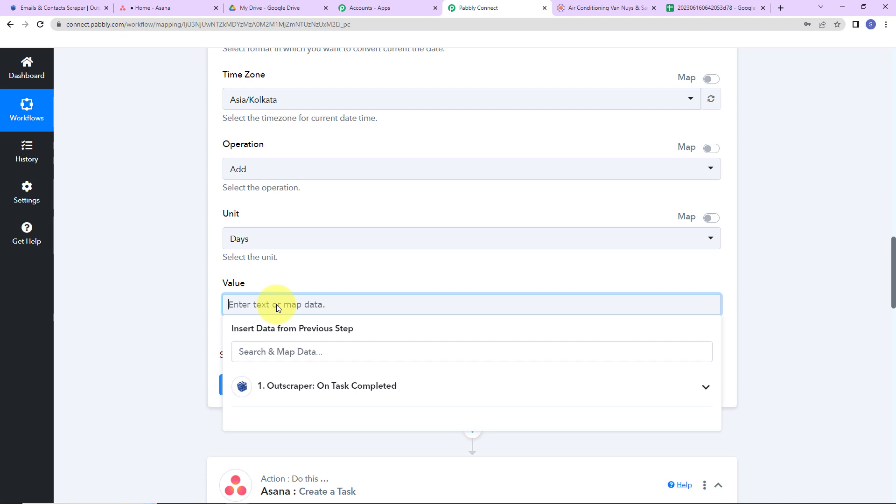
type("1")
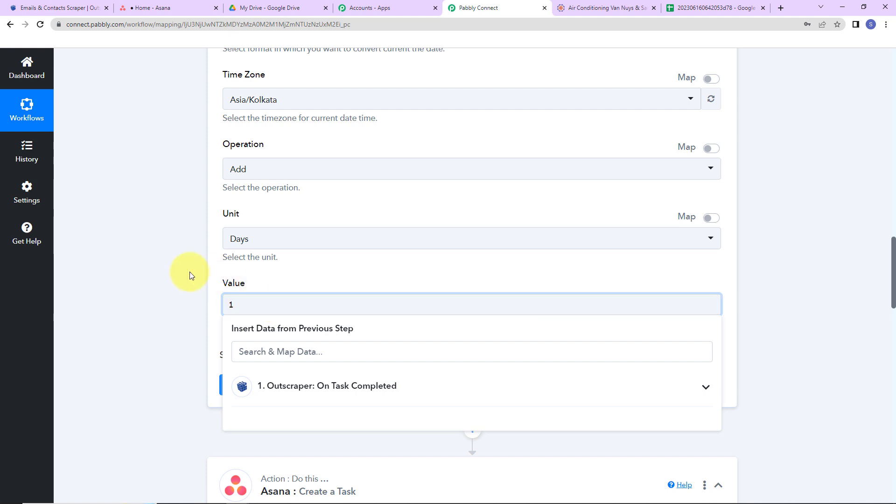
left_click(200, 374)
left_click(237, 387)
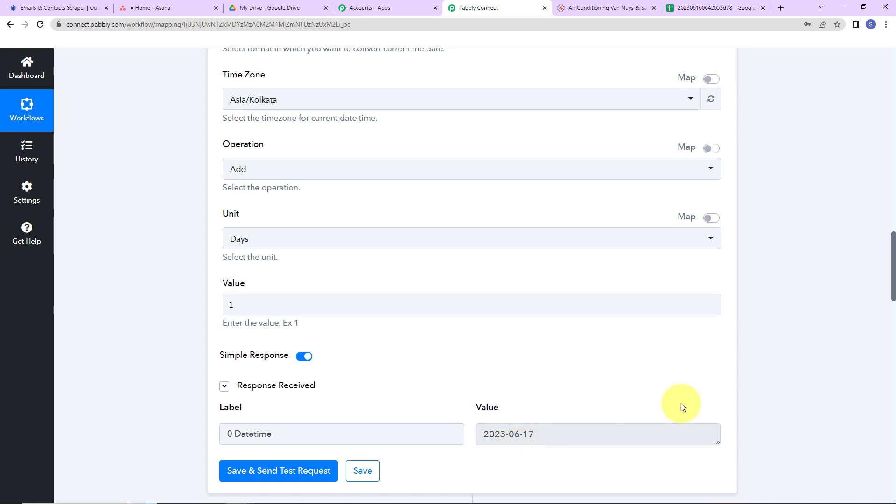
Save the existing Asana connection again for the Create a Task action
scroll(802, 354, "down", 8)
left_click(264, 295)
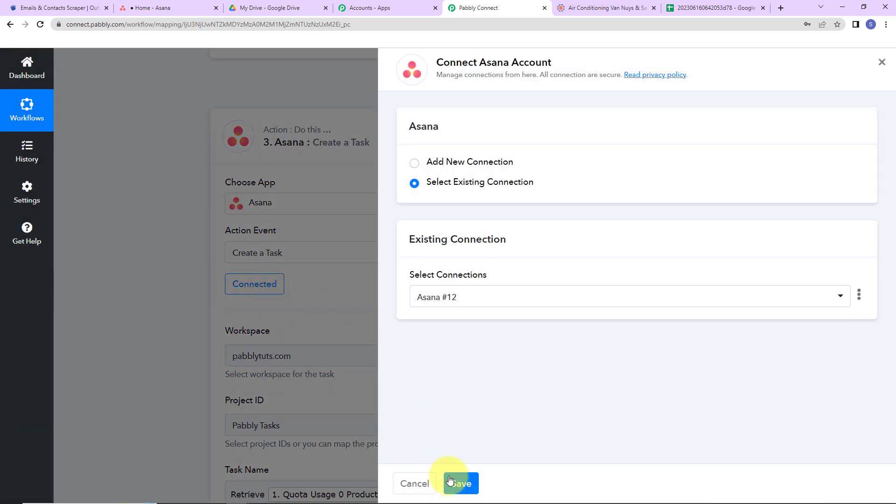
left_click(462, 481)
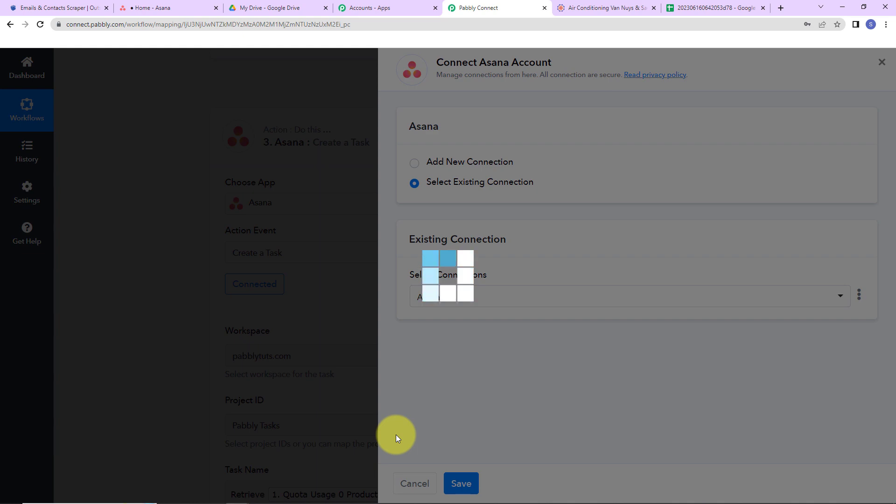
Map the Asana task's Due On to the 0 Datetime value from DateTime Formatter by Pabbly
scroll(396, 435, "down", 6)
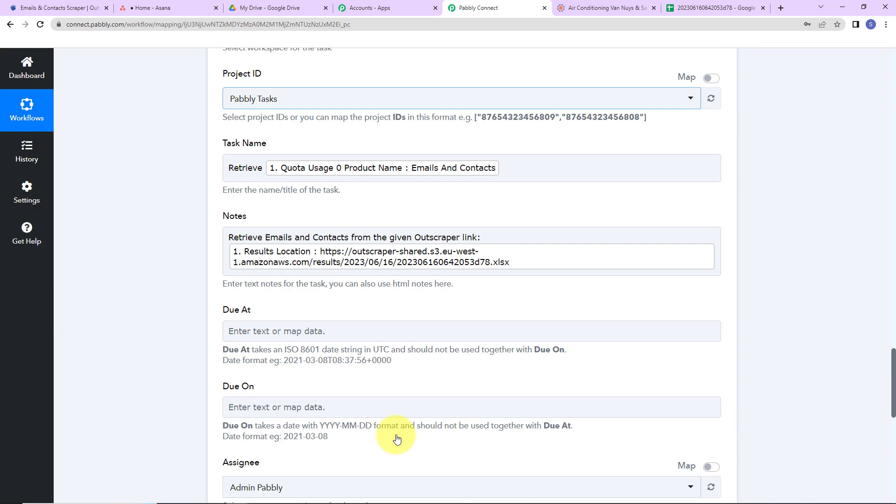
scroll(396, 438, "down", 2)
left_click(286, 302)
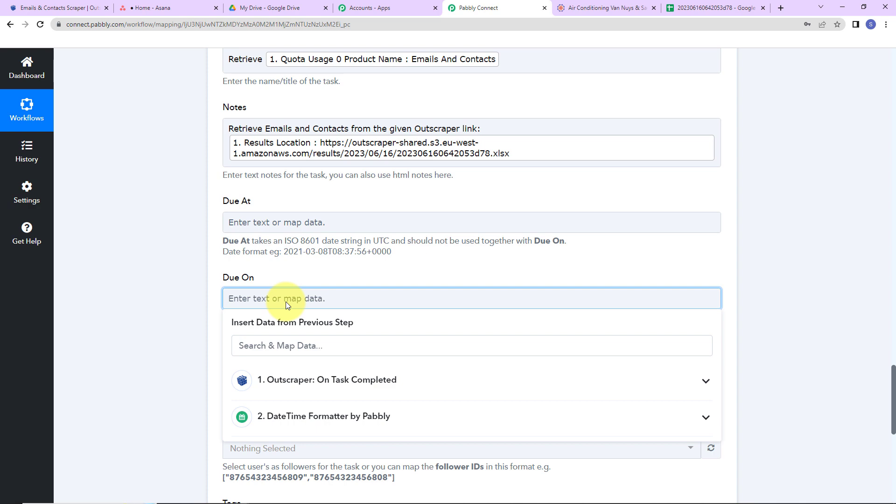
left_click(293, 417)
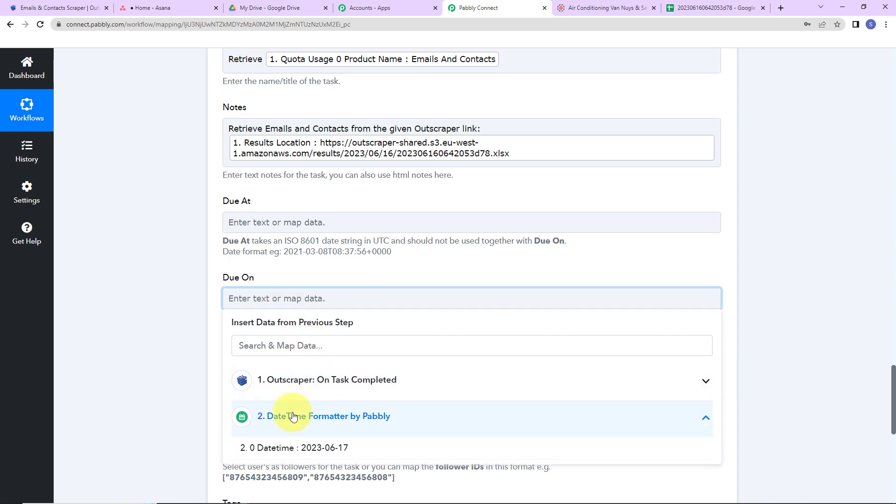
left_click(319, 448)
left_click(185, 327)
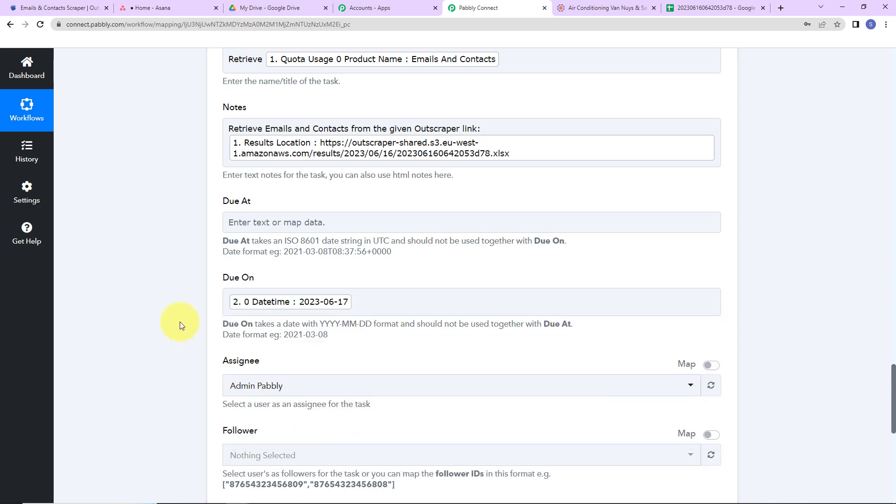
Set the Asana task's Assignee to the new demo account and its Follower to the demo user's e-mail
scroll(181, 325, "down", 5)
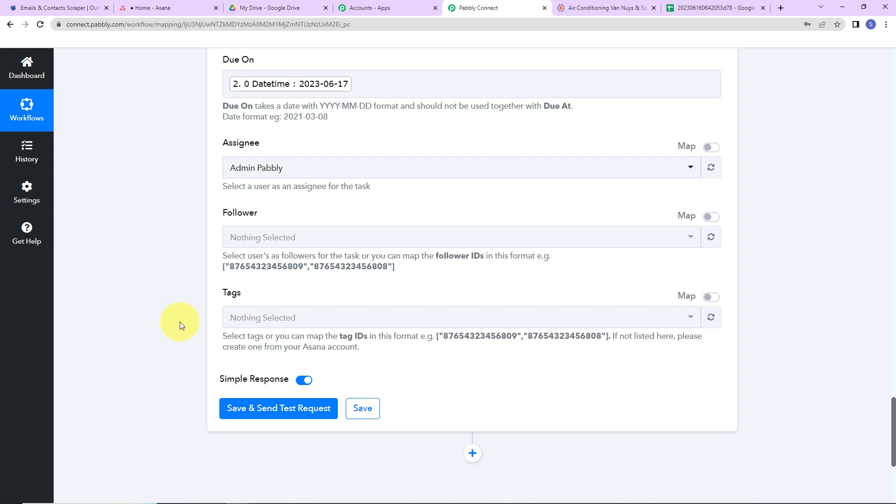
left_click(302, 168)
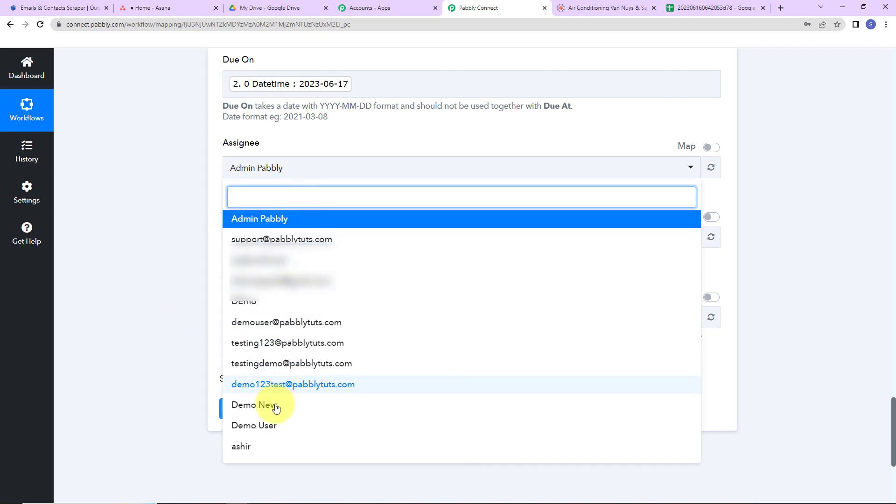
left_click(254, 406)
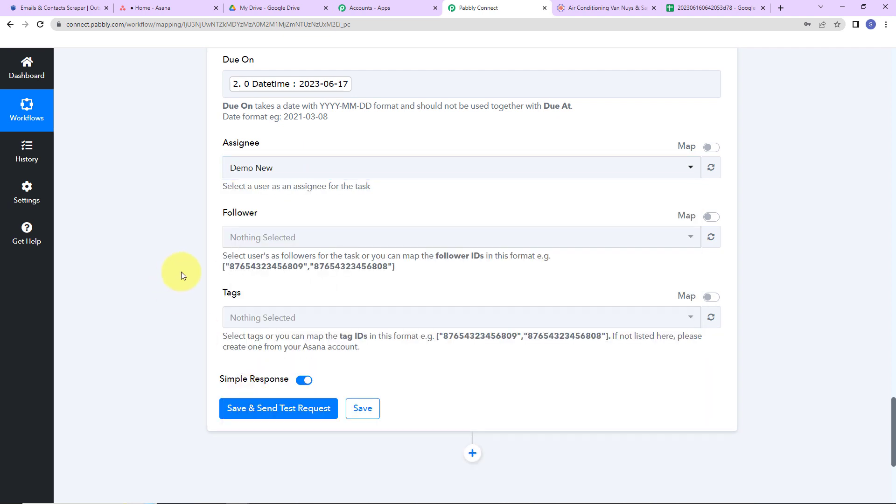
left_click(257, 238)
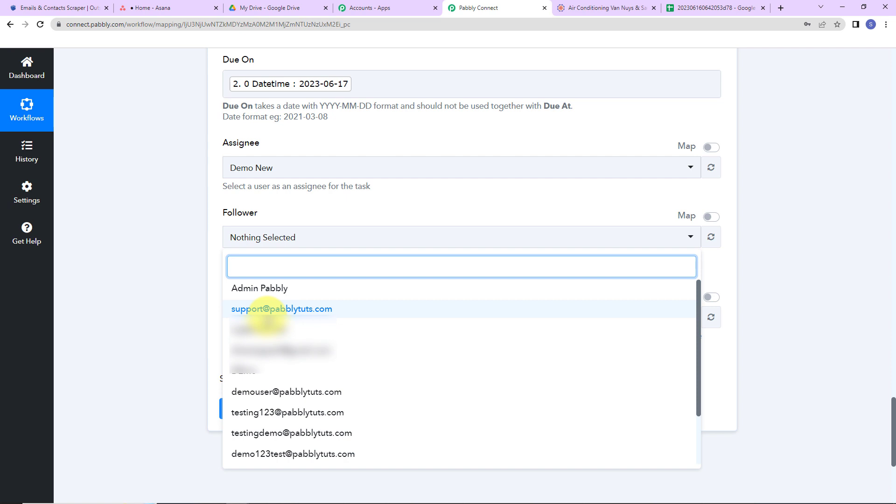
left_click(262, 392)
left_click(92, 314)
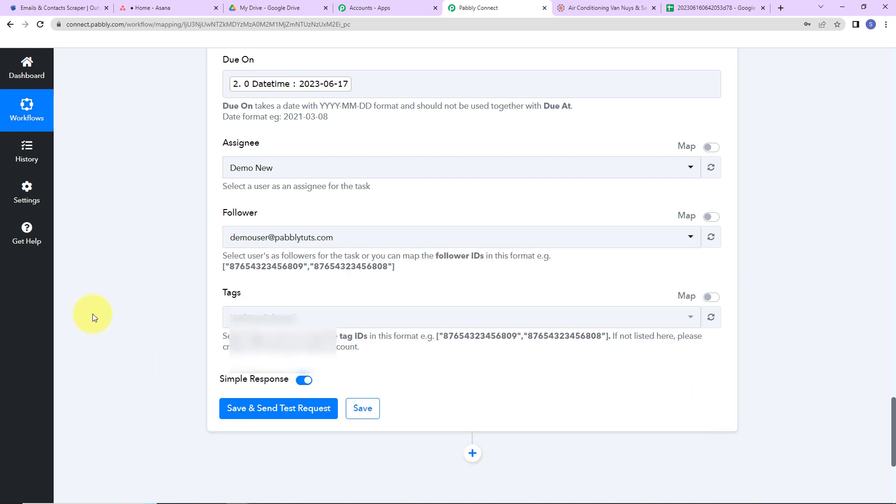
Add New Tag to the Asana task, then save and send a test request and review the response
left_click(254, 319)
left_click(258, 368)
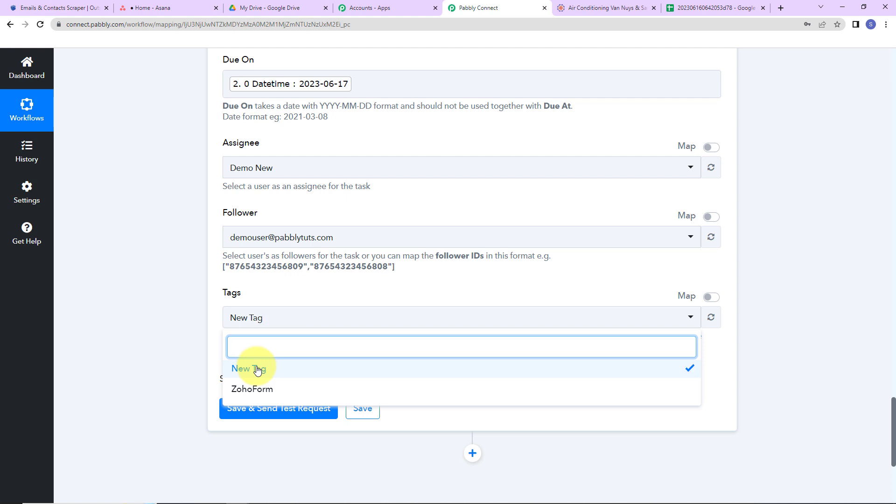
left_click(162, 379)
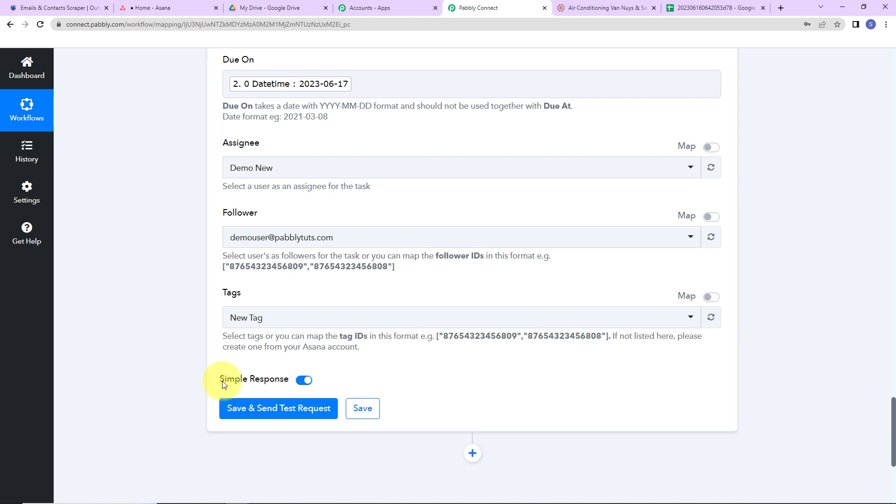
left_click(236, 415)
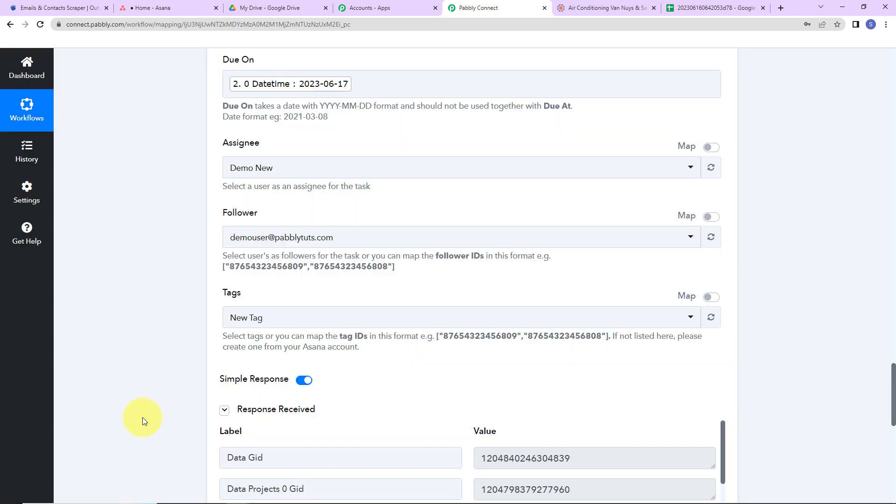
scroll(783, 298, "down", 3)
scroll(783, 299, "down", 5)
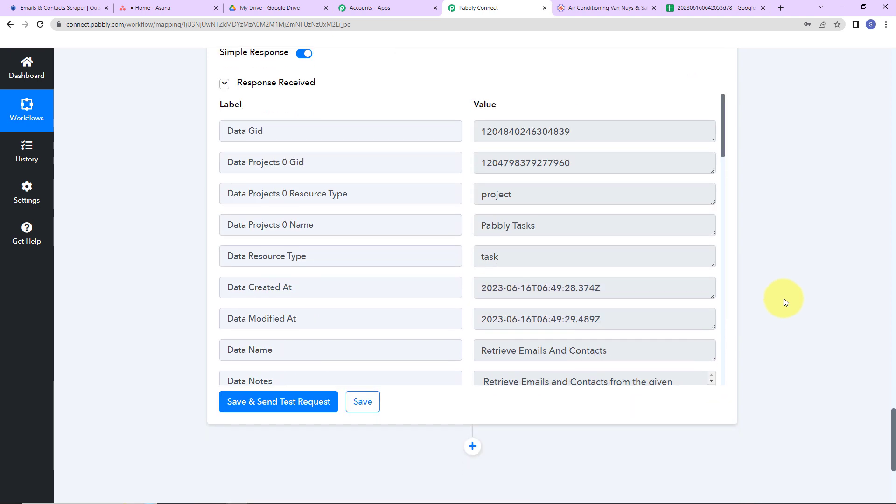
Switch to Asana and inspect the details of the Retrieve Emails And Contacts task in the Pabbly Tasks project
left_click(178, 8)
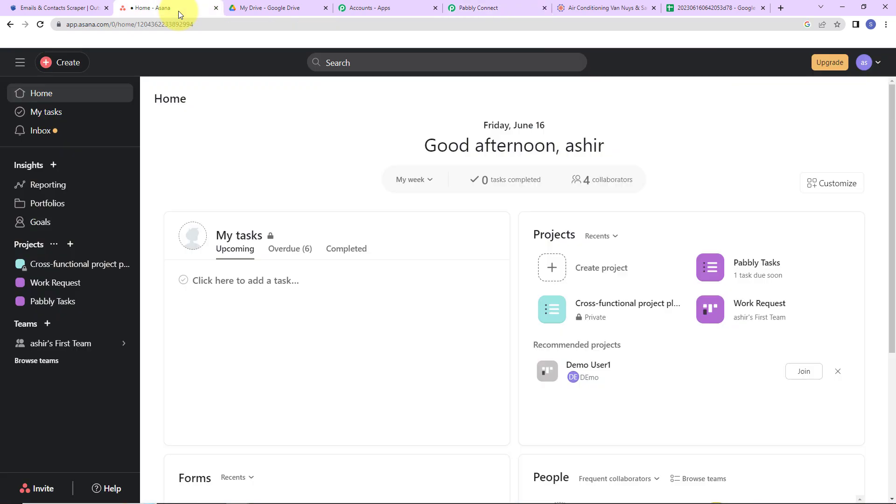
left_click(69, 303)
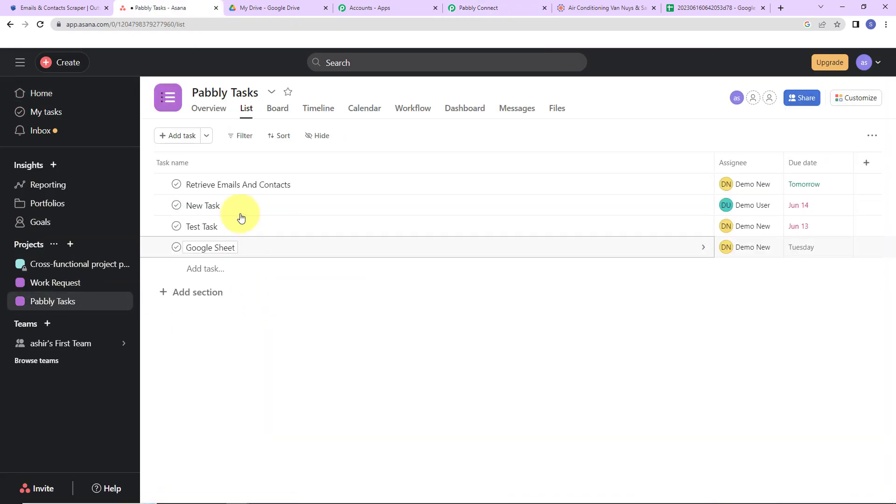
left_click(266, 183)
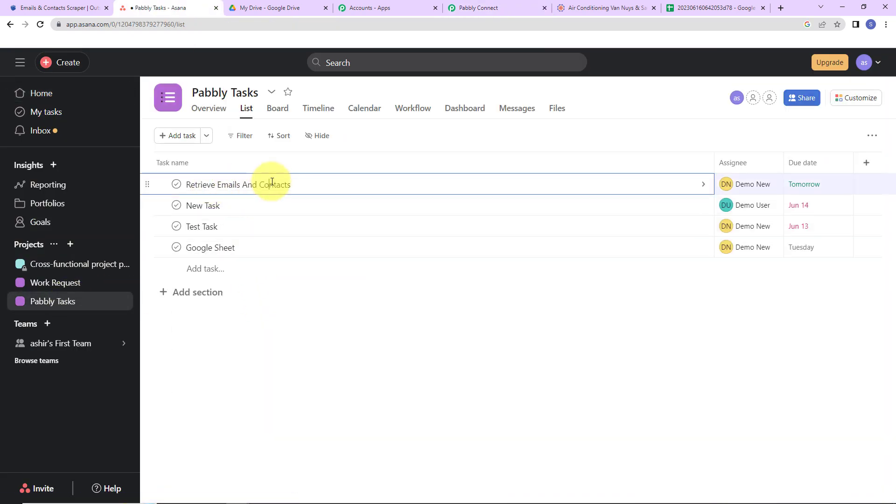
left_click(365, 189)
mouse_move(632, 200)
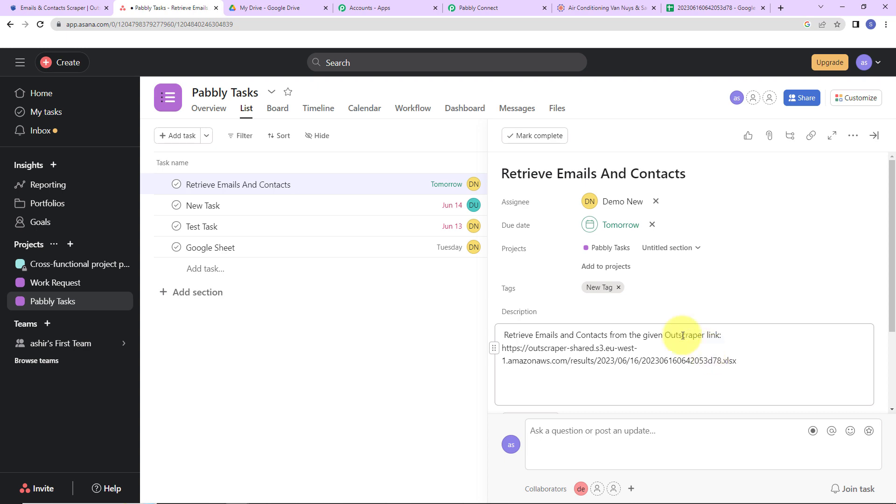
Copy the heatingalt.com address from its website and enter it under Domains or URLs in Outscraper's Emails & Contacts Scraper
left_click(60, 9)
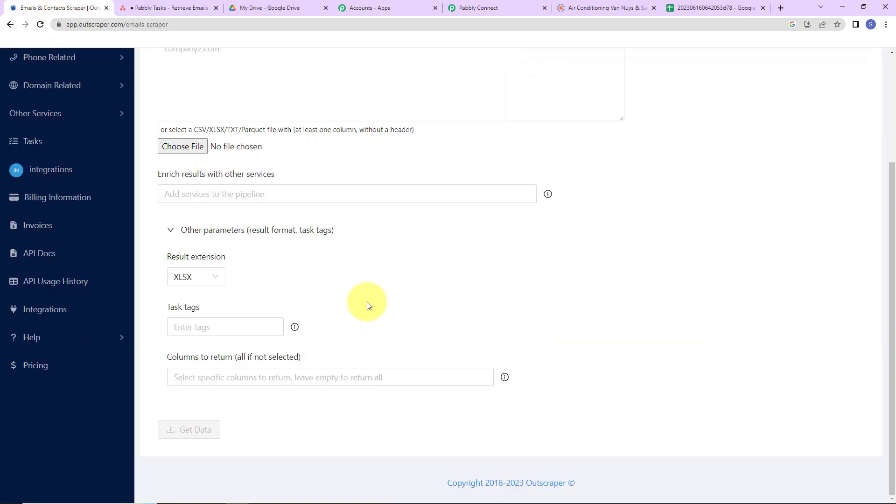
scroll(366, 304, "up", 3)
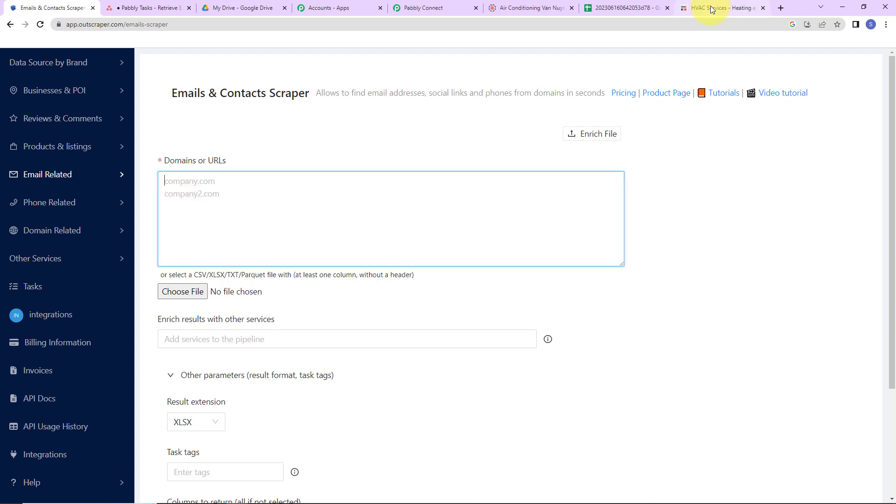
left_click(710, 9)
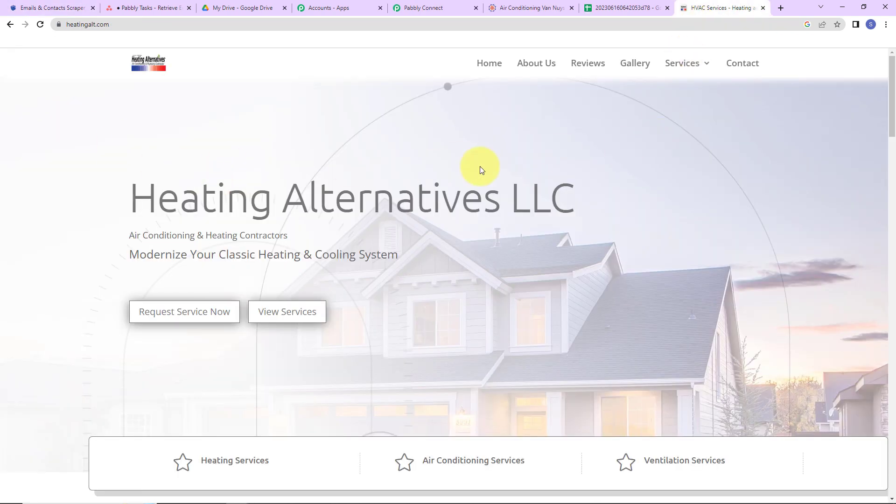
left_click(197, 26)
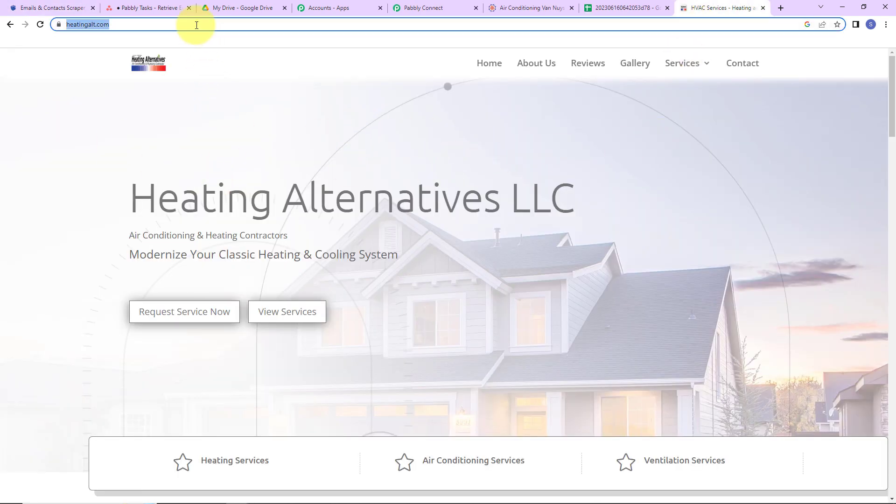
right_click(106, 22)
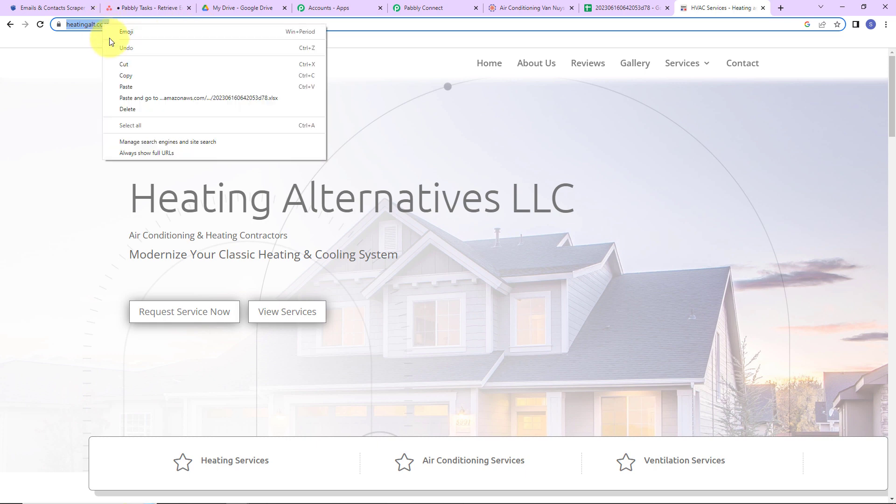
left_click(140, 75)
left_click(44, 6)
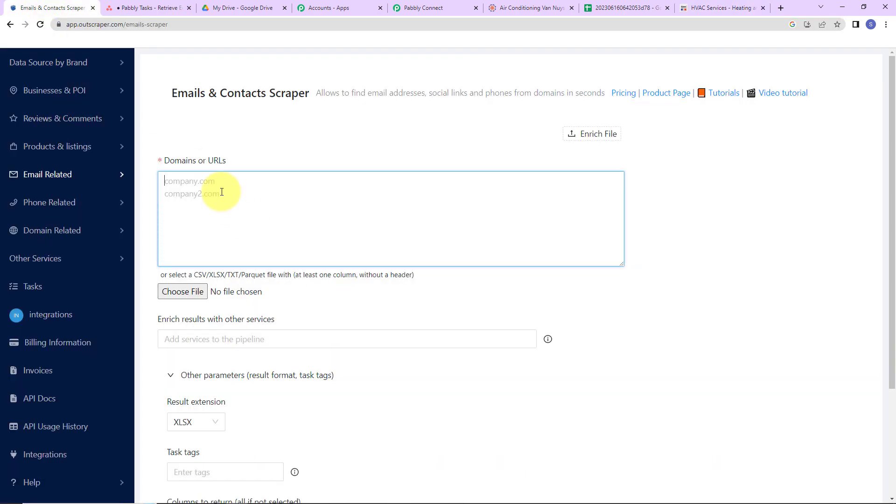
key("ctrl+v")
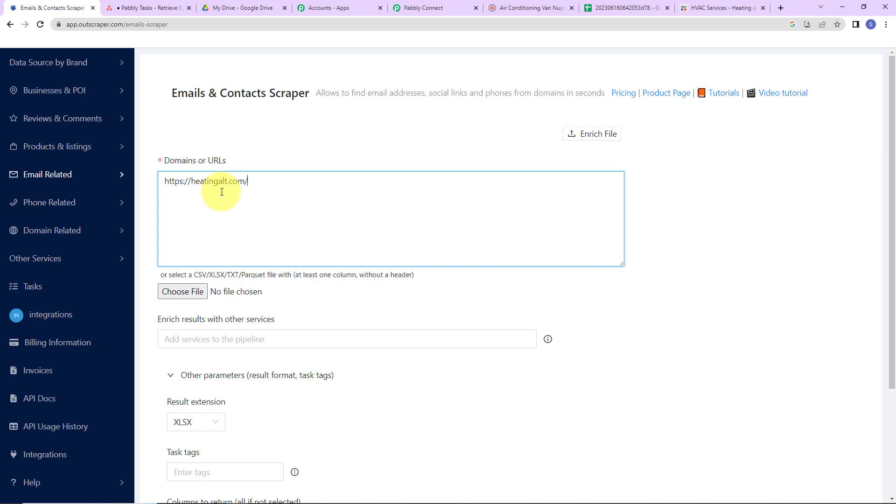
Request the data for the entered domain and confirm the Outscraper scraping task
scroll(238, 284, "down", 3)
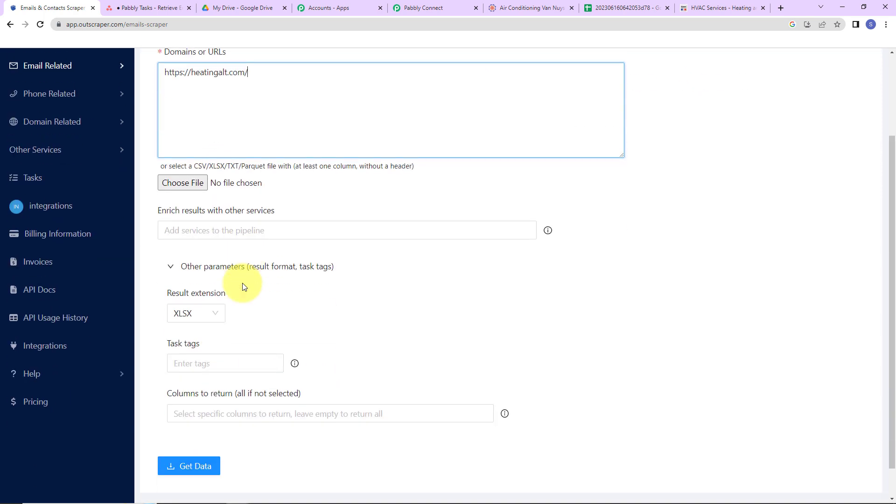
left_click(188, 466)
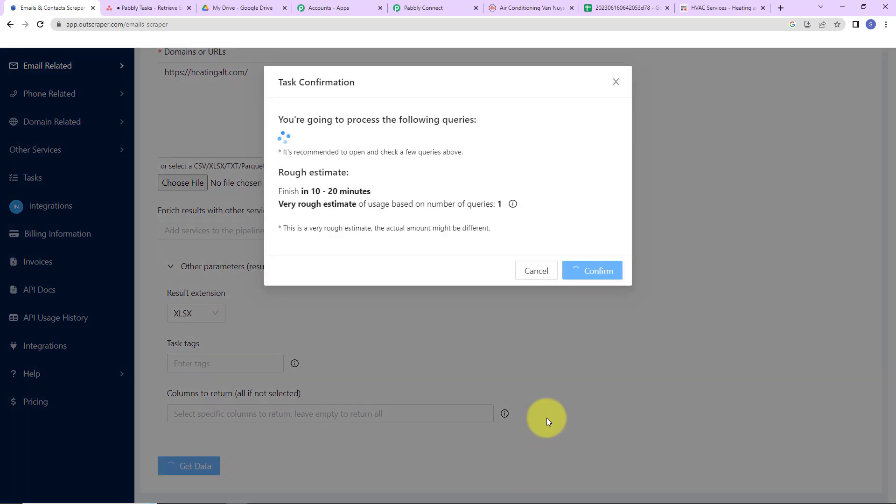
left_click(597, 273)
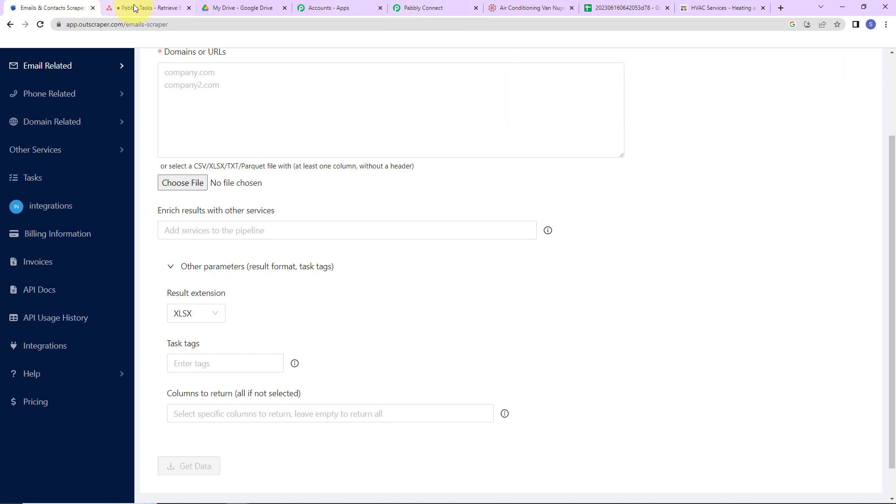
Switch to Asana, reload the Pabbly Tasks project and inspect the newest Retrieve Emails And Contacts task, closing the extra YouTube page
left_click(148, 8)
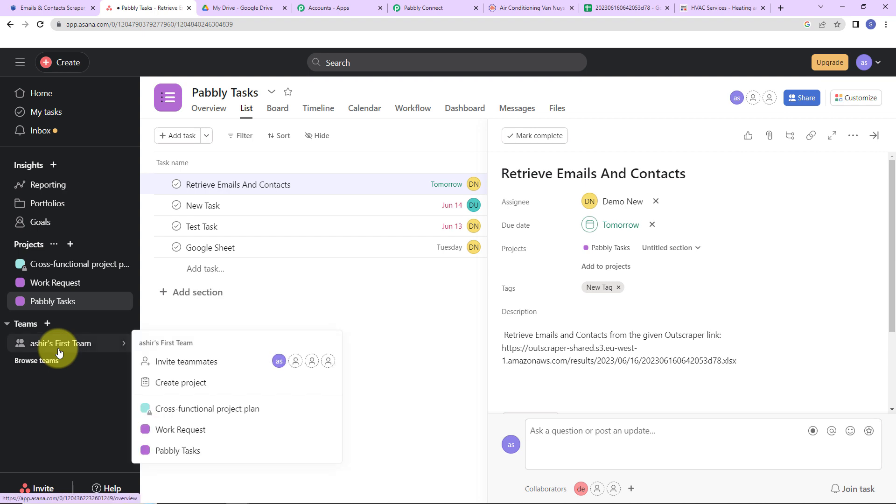
left_click(40, 24)
mouse_move(351, 503)
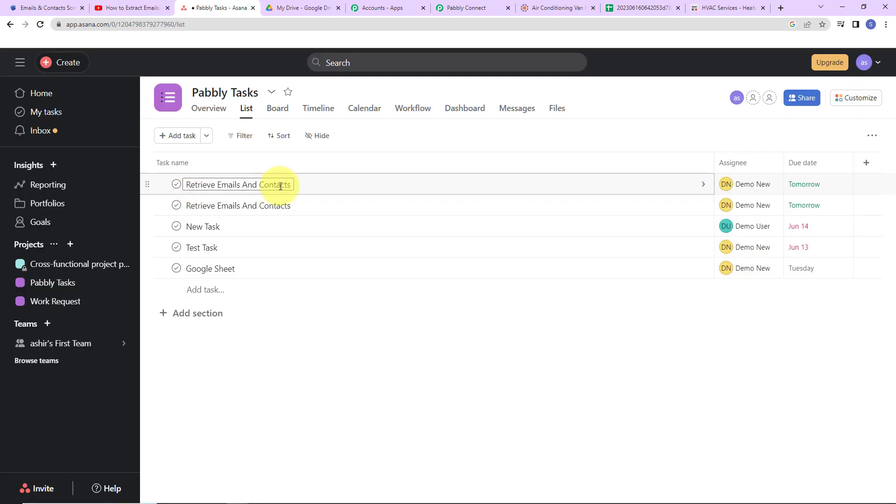
left_click(572, 186)
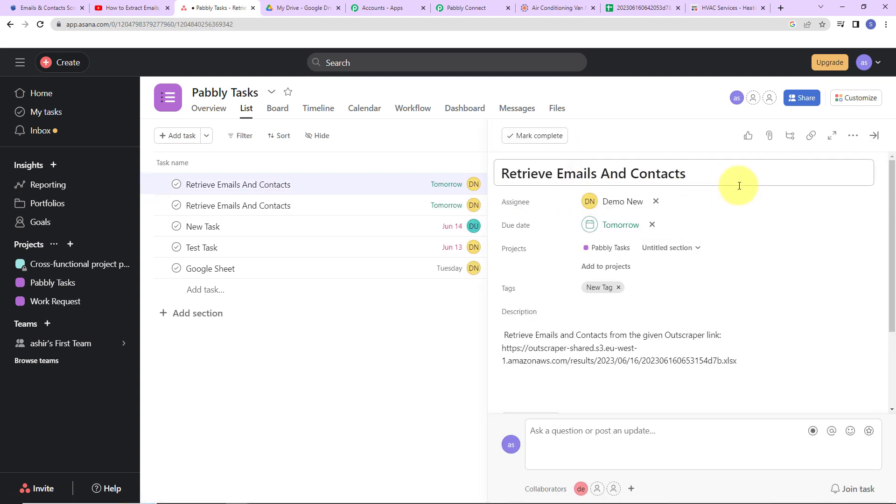
left_click(167, 8)
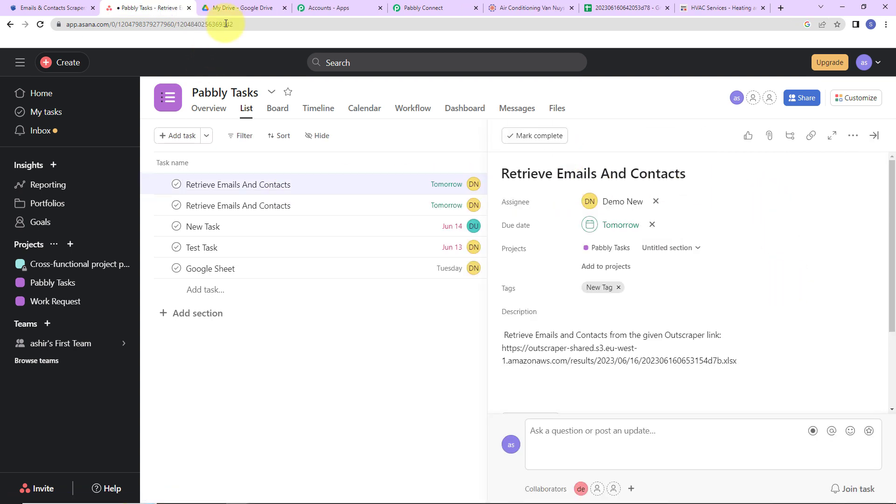
Switch to Pabbly Connect, collapse the Outscraper trigger's settings and review the steps of the Create Asana Task on Completion of Outscraper Task workflow
left_click(390, 8)
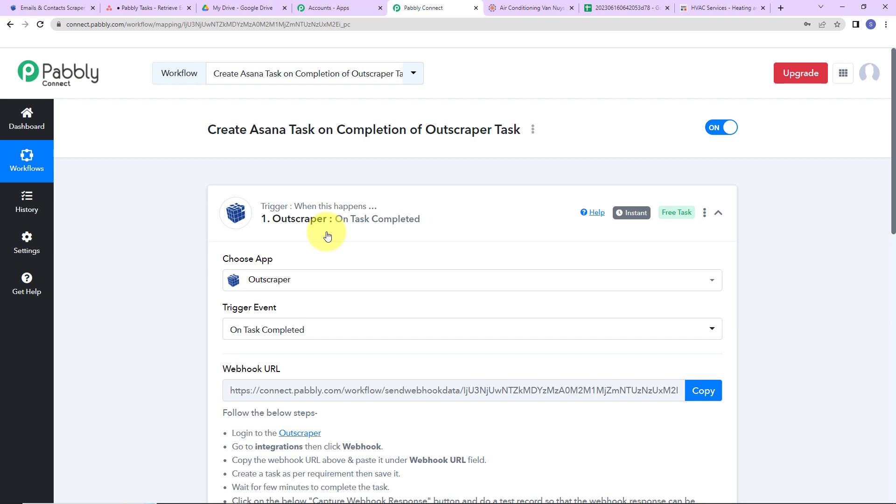
left_click(718, 213)
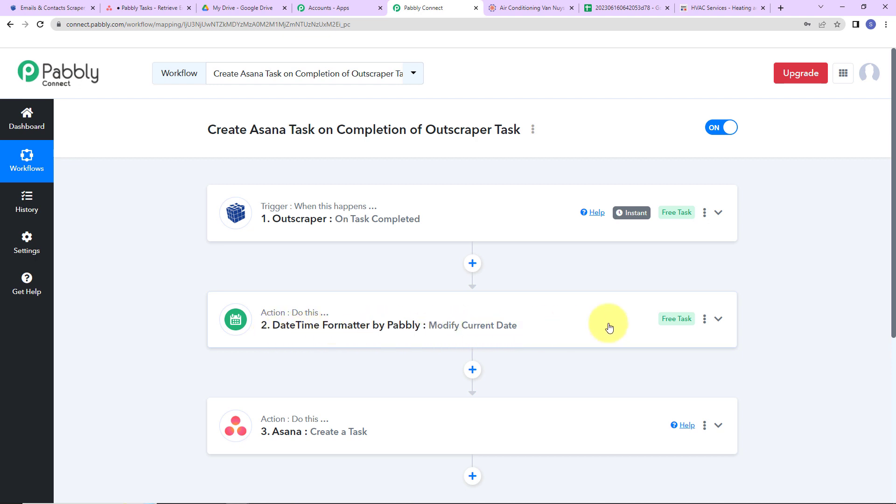
scroll(575, 297, "down", 2)
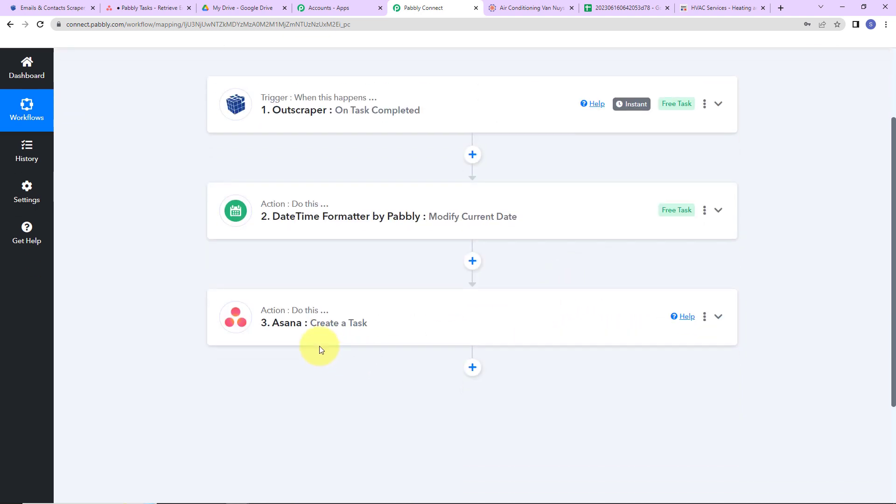